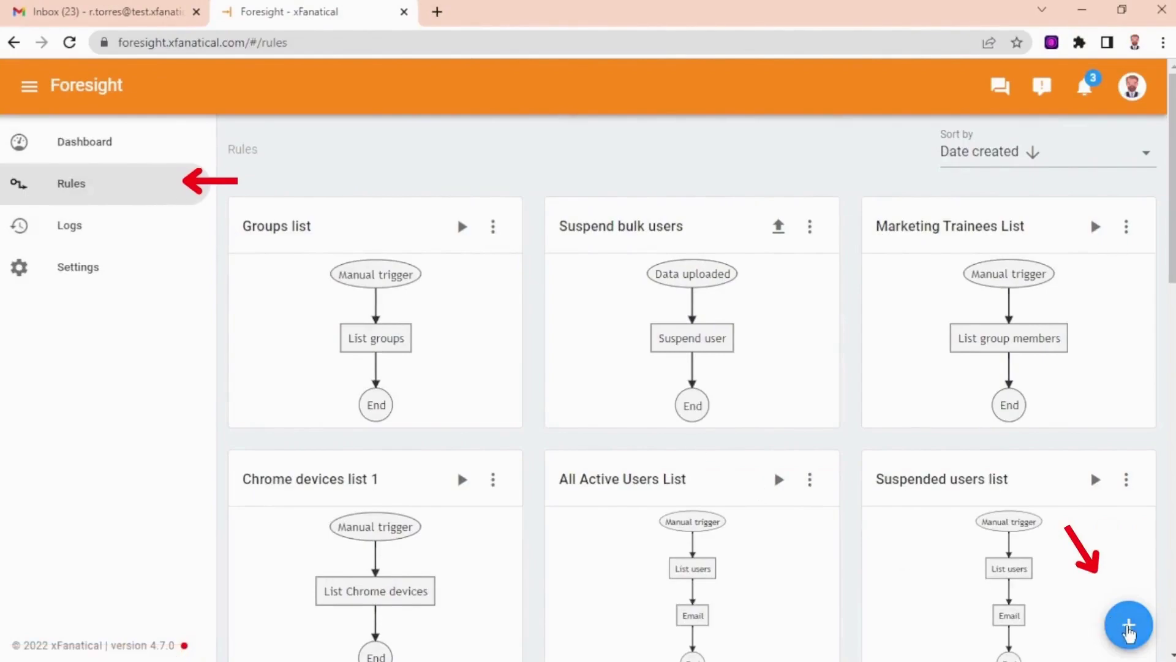
Start a new rule that uses the User created trigger.
left_click(1129, 628)
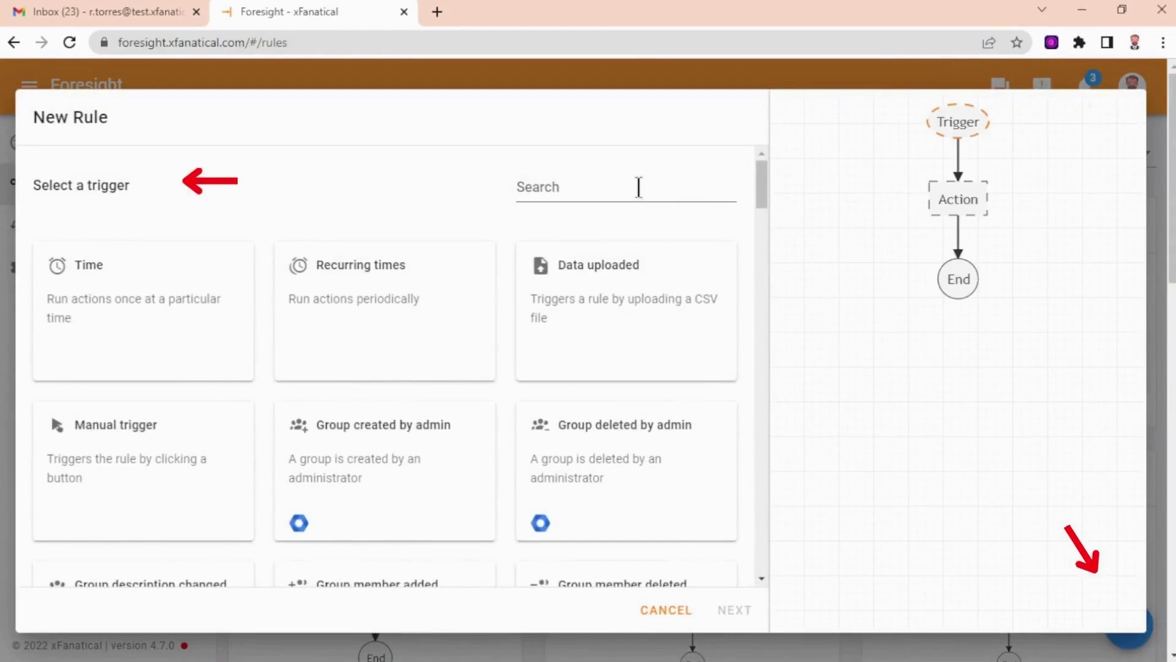
left_click(638, 186)
type("cser ")
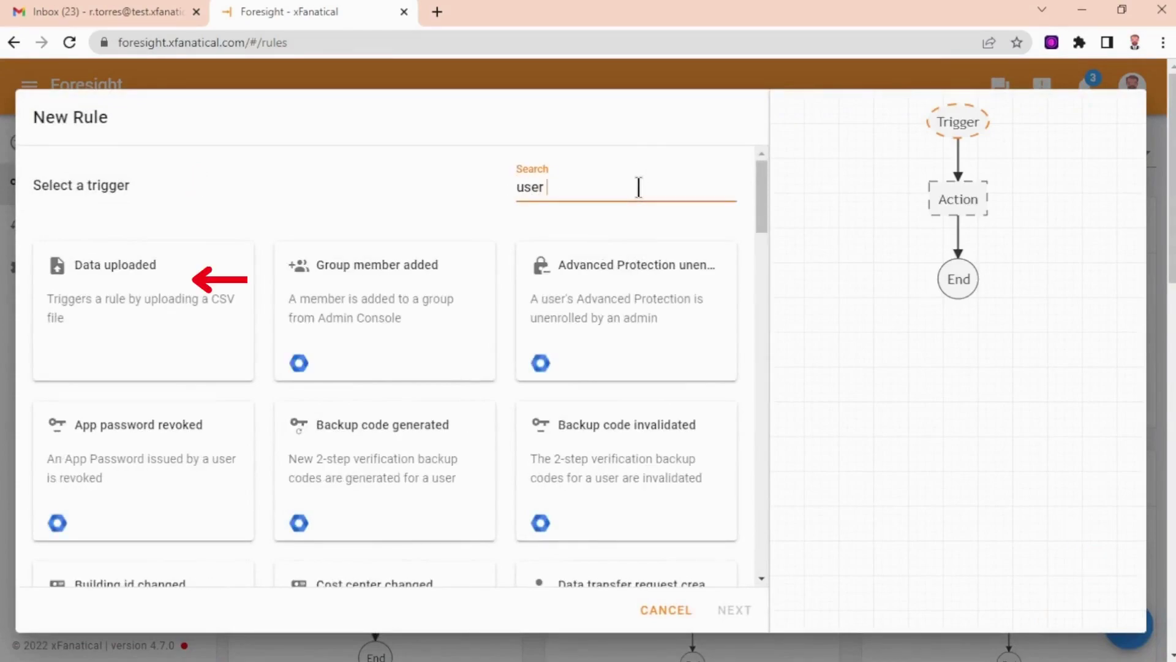
type("cr")
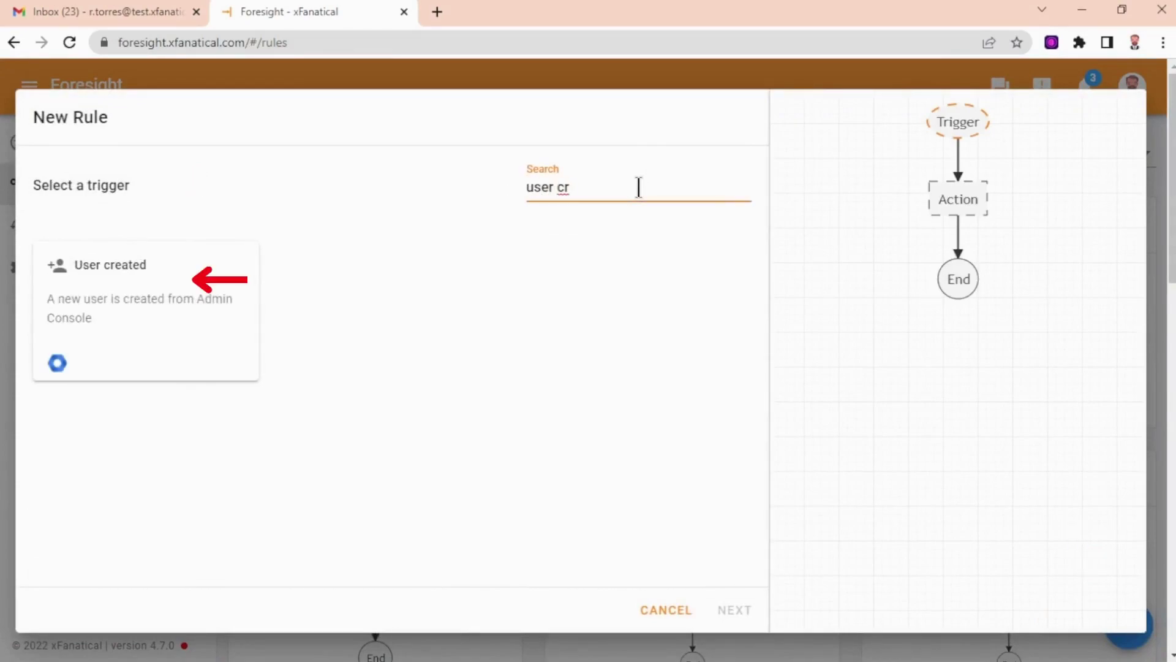
left_click(186, 314)
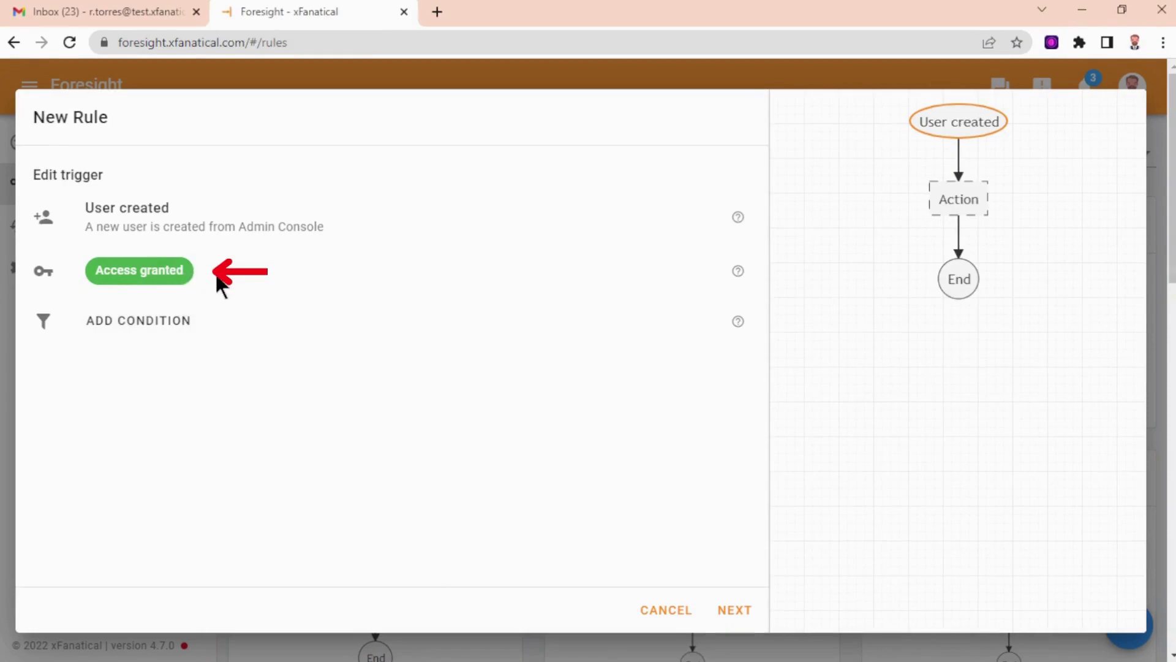
Add the trigger condition Org Unit Path is /Customer Support/Customer Service.
left_click(178, 323)
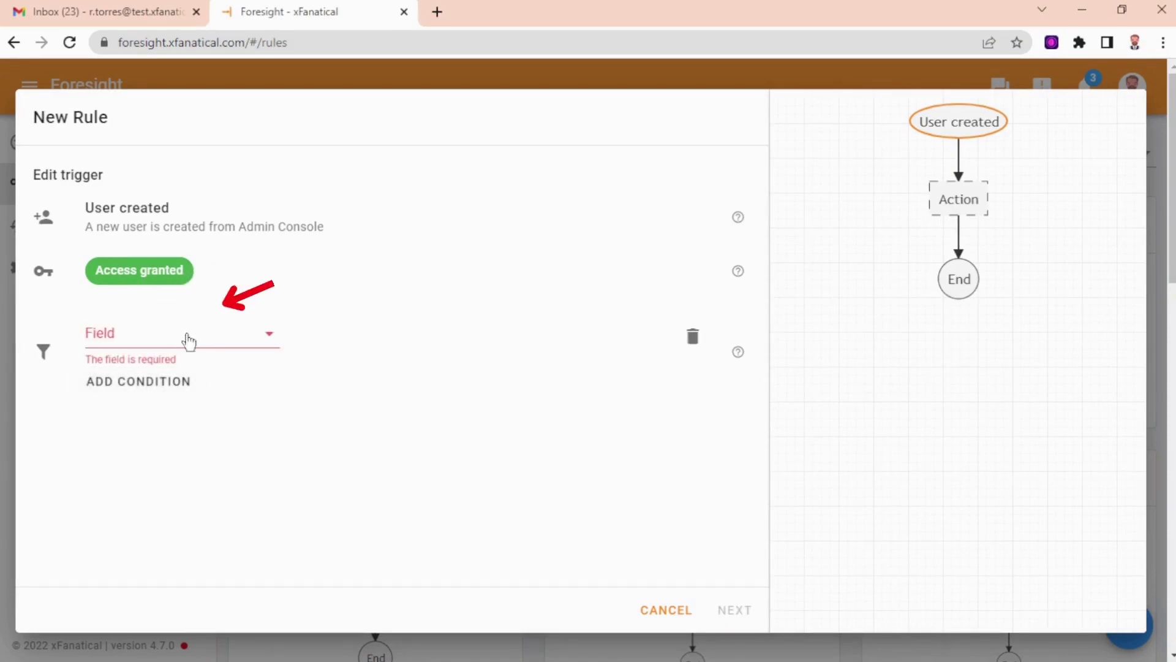
left_click(223, 338)
left_click(161, 555)
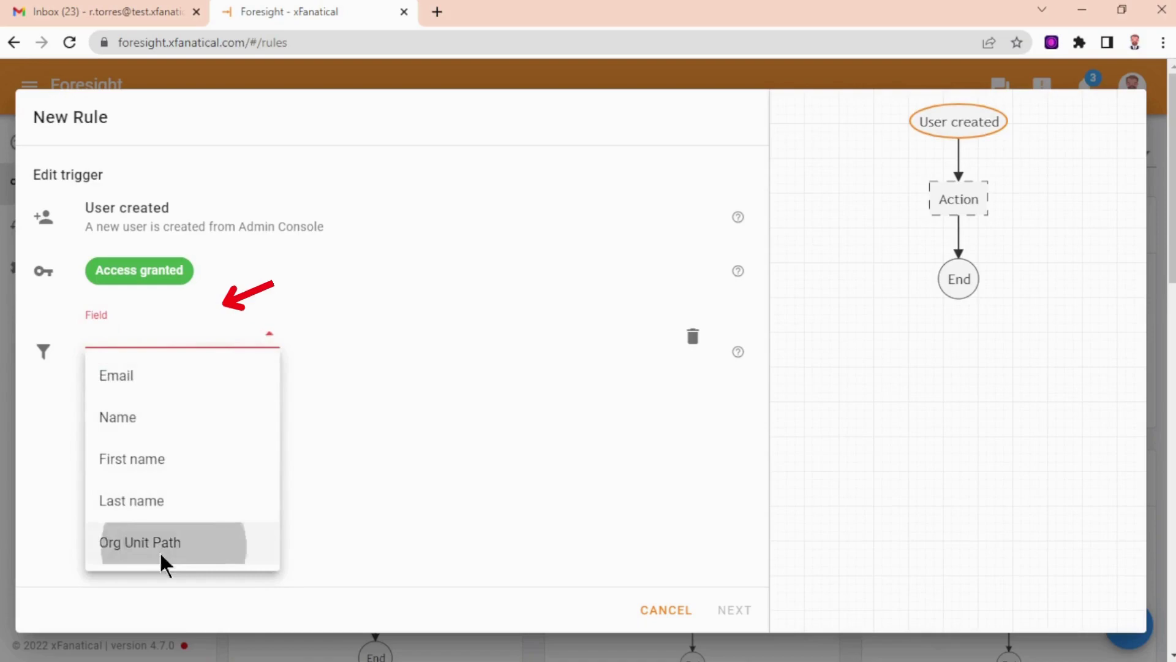
left_click(420, 336)
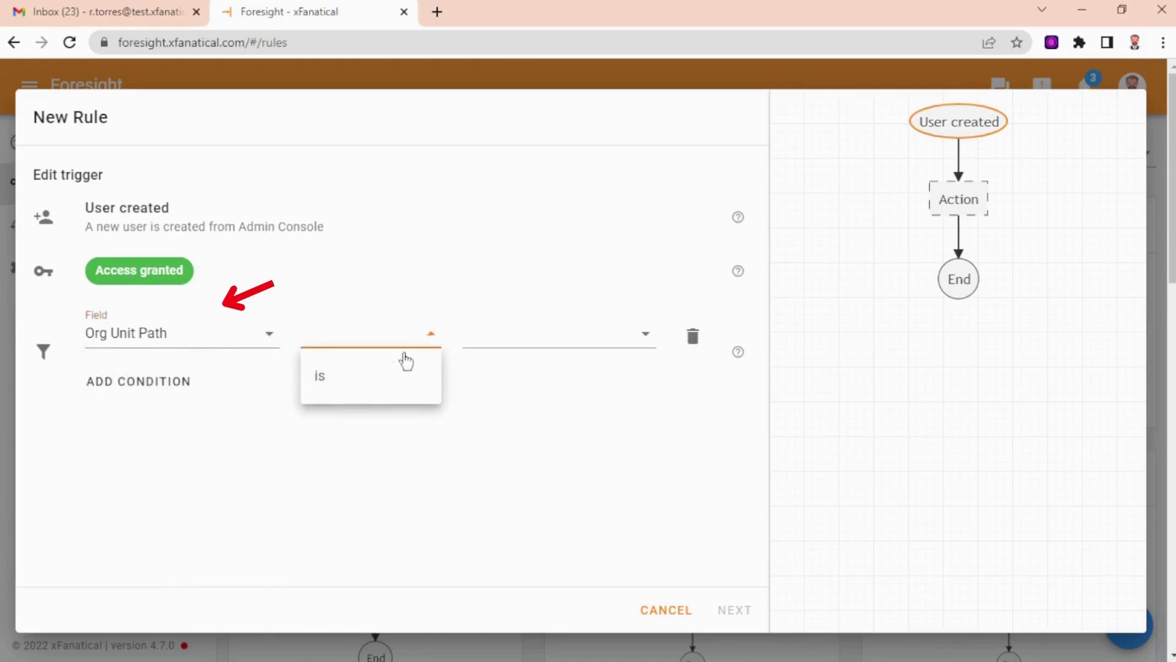
left_click(429, 375)
left_click(628, 336)
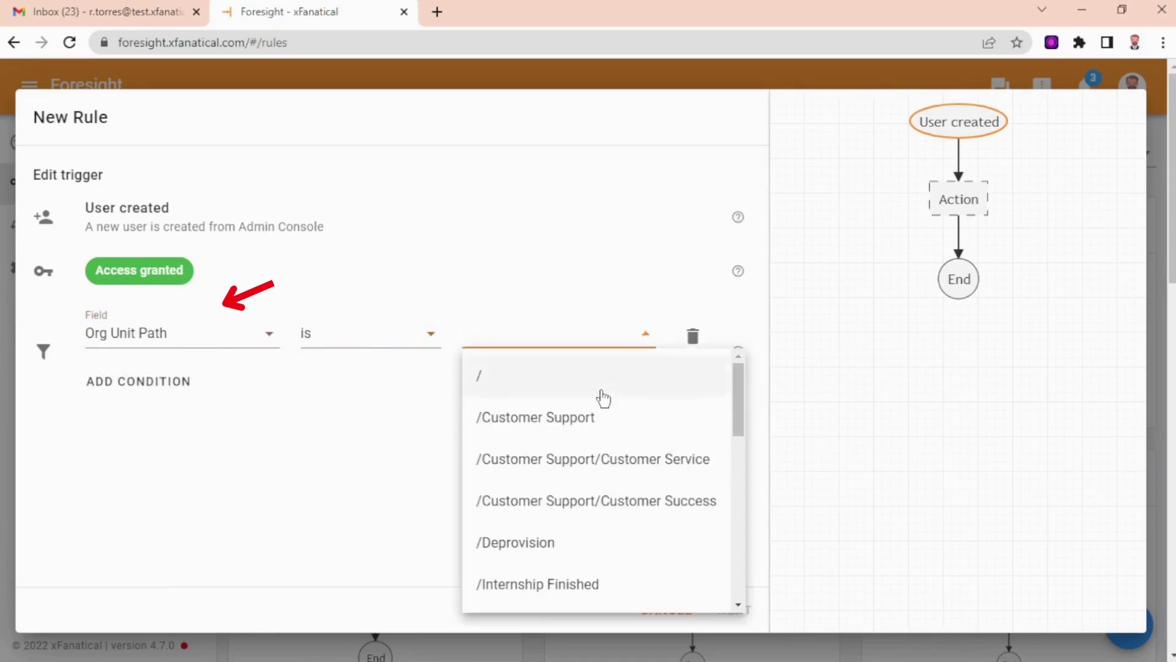
left_click(656, 462)
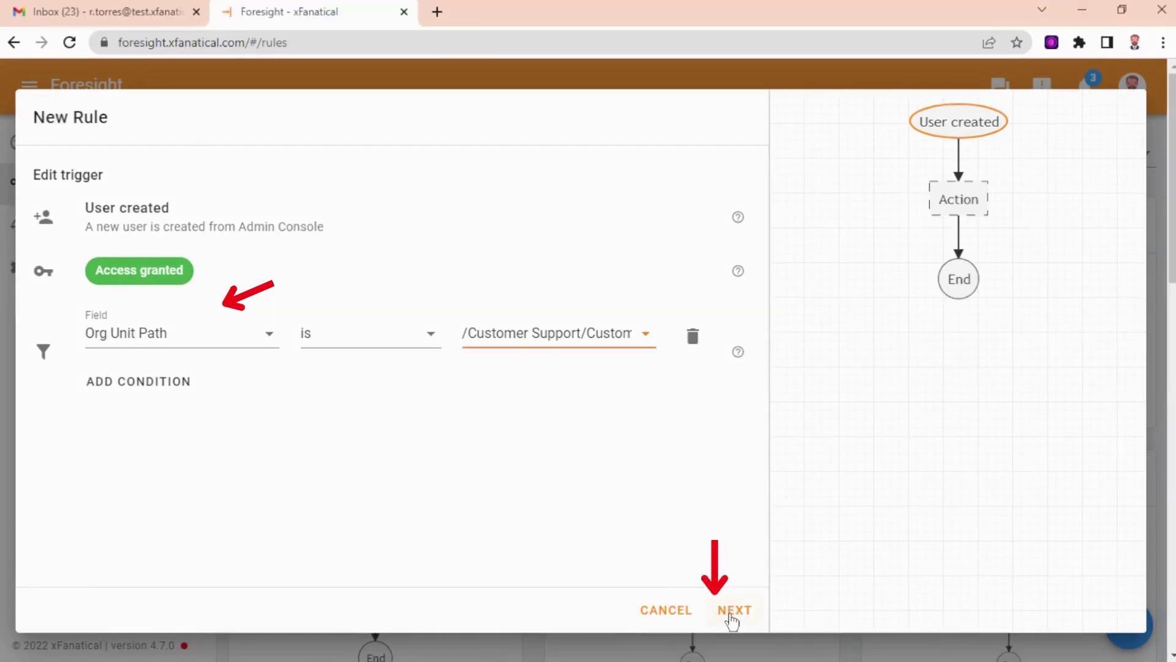
Add a Wait action after the trigger and change its wait time from 10 to 60 seconds.
left_click(729, 610)
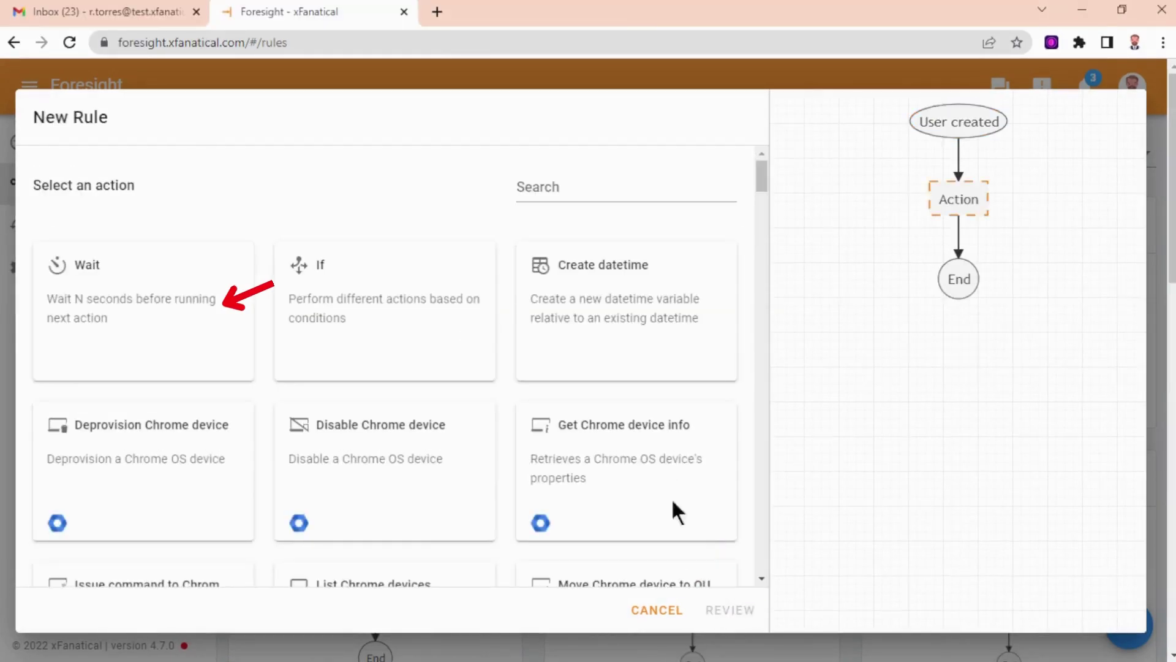
left_click(605, 185)
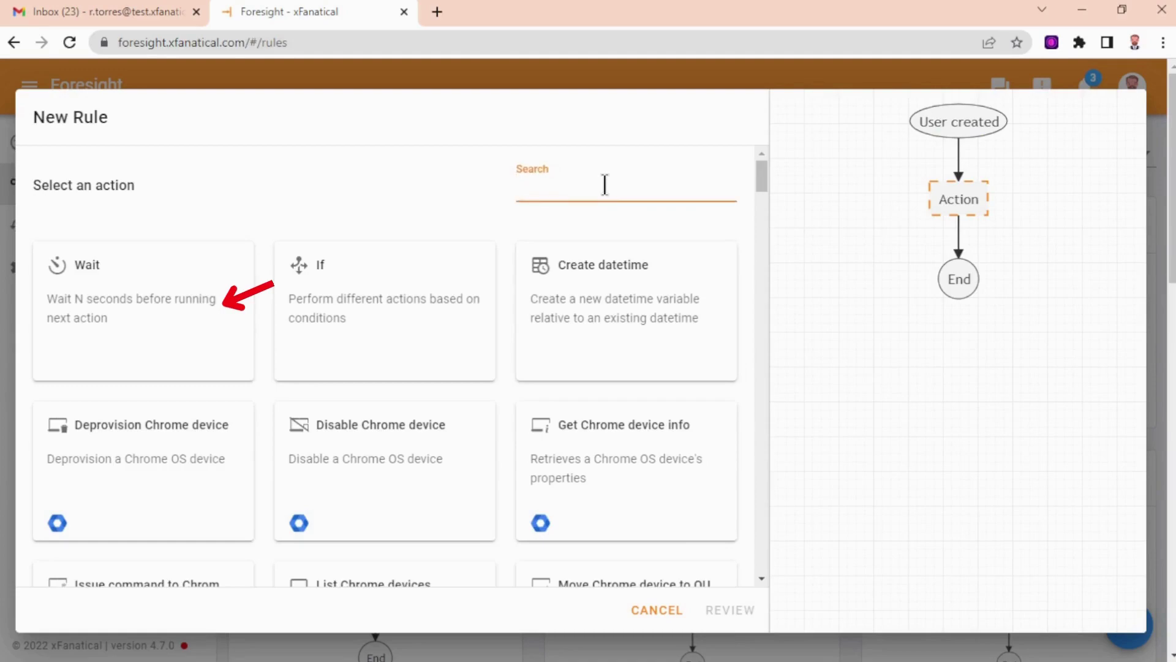
type("wa")
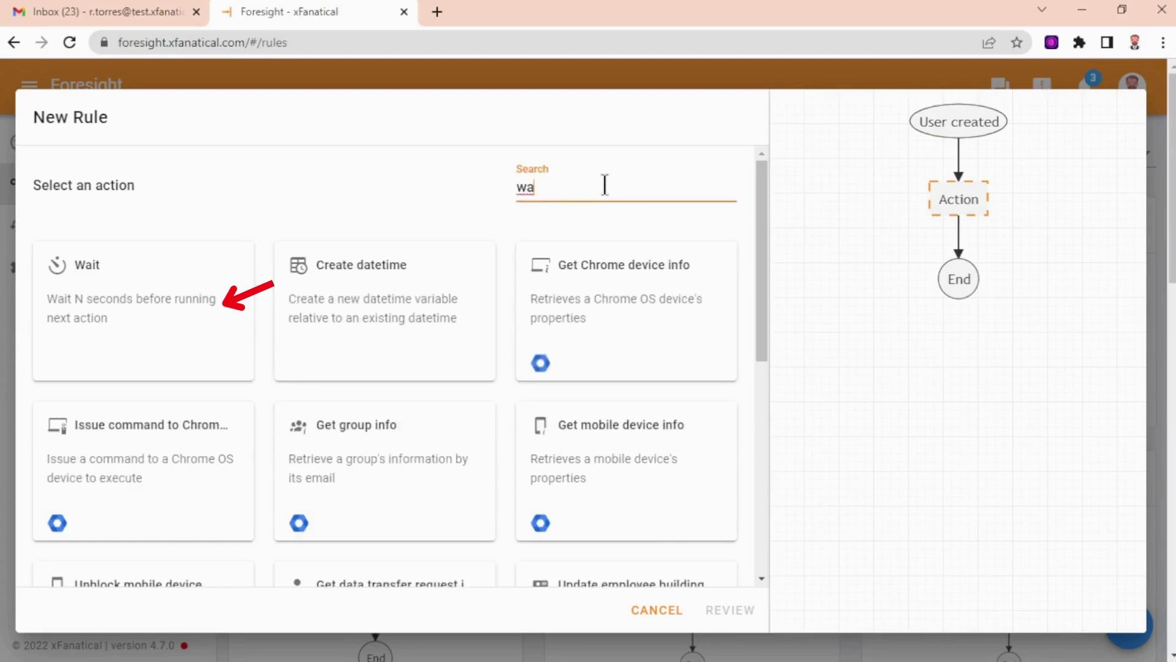
left_click(180, 309)
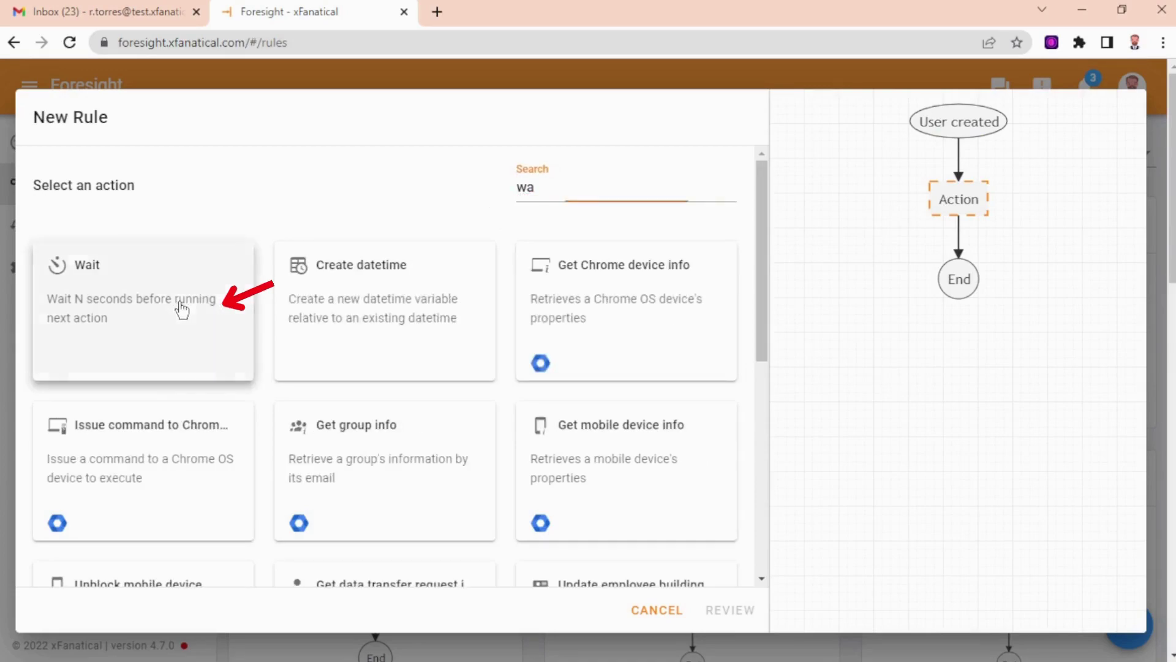
left_click(176, 422)
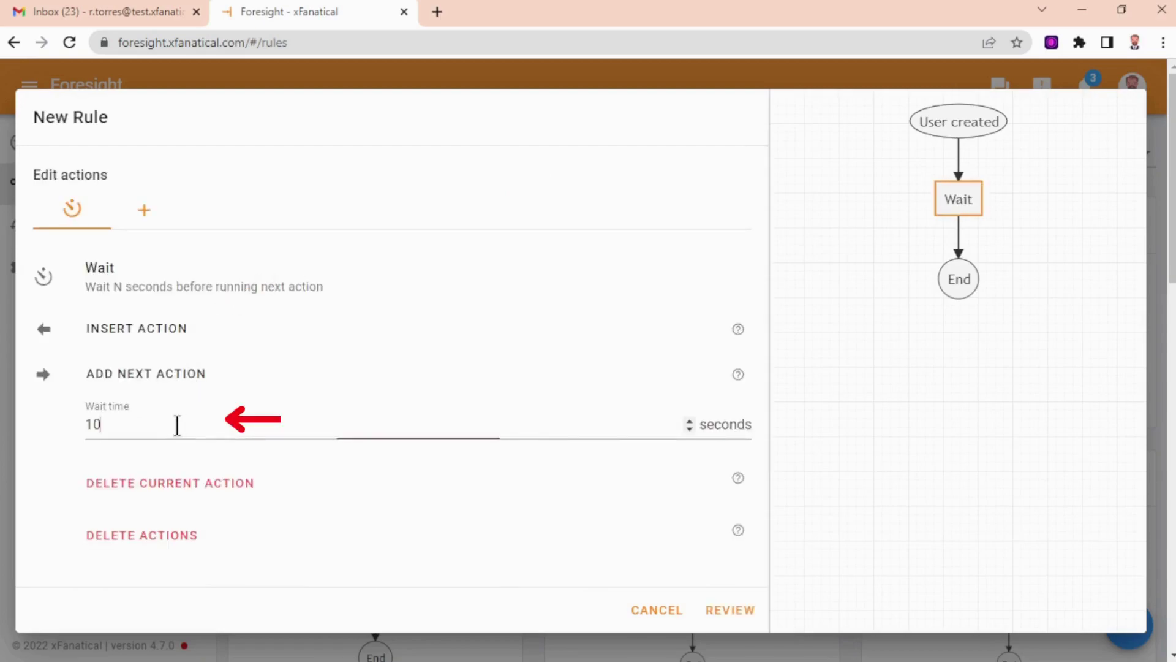
double_click(176, 424)
type("60")
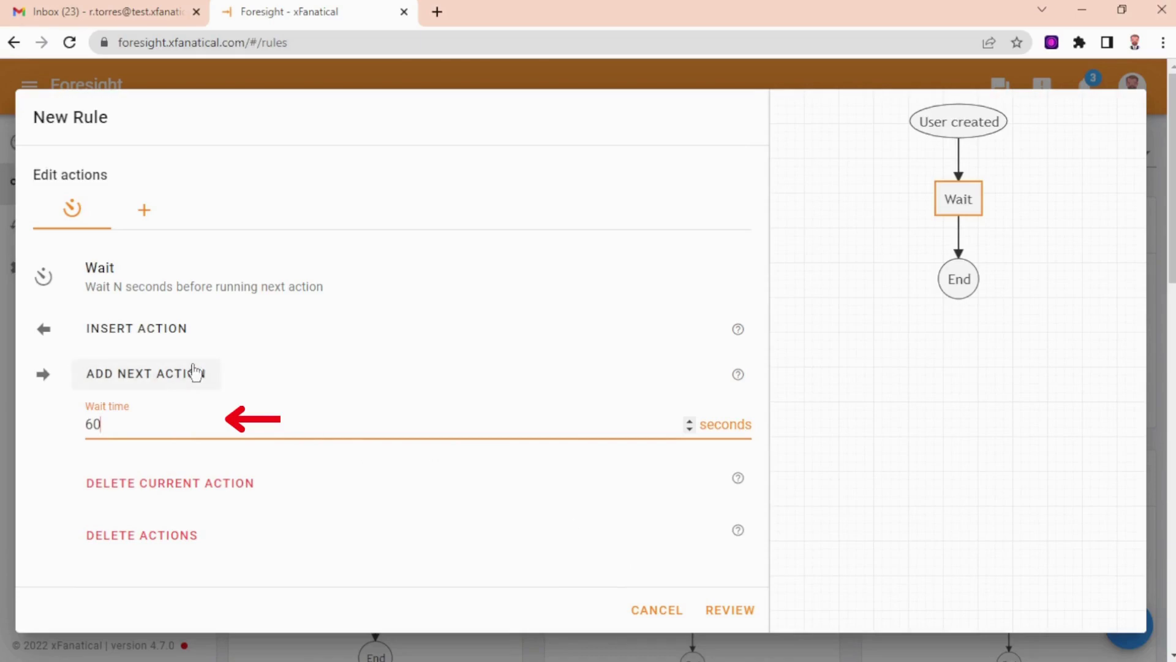
Add an Email action after the Wait, addressed to the new user's Primary Email.
left_click(164, 375)
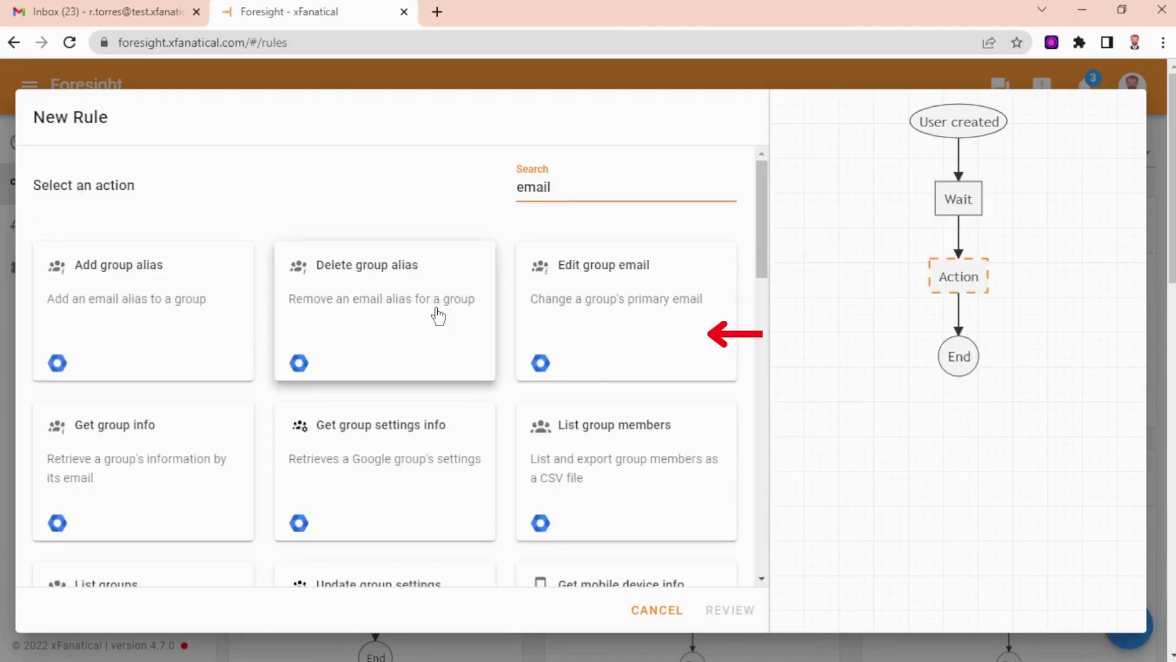
scroll(436, 315, "down", 10)
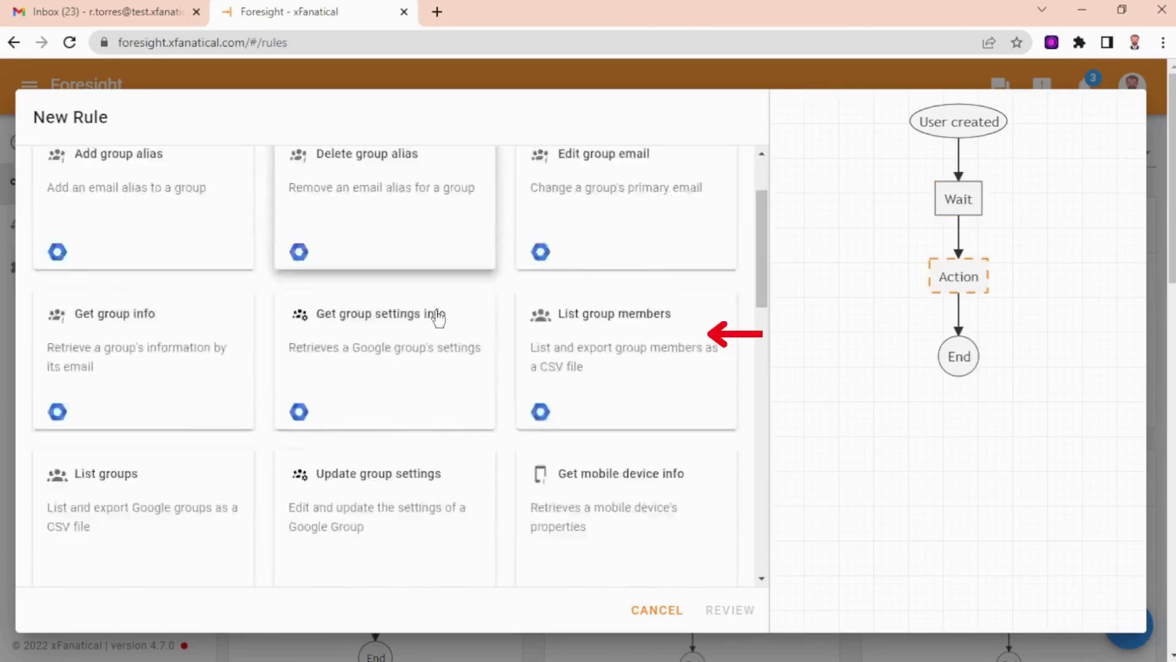
scroll(487, 349, "down", 2)
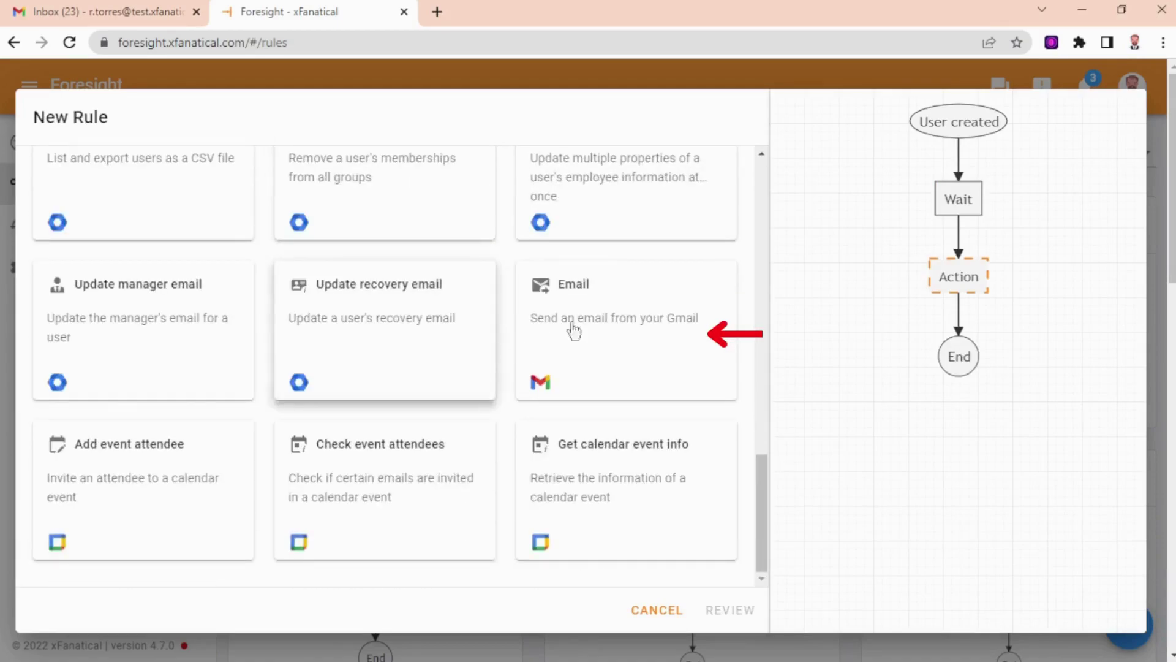
left_click(626, 328)
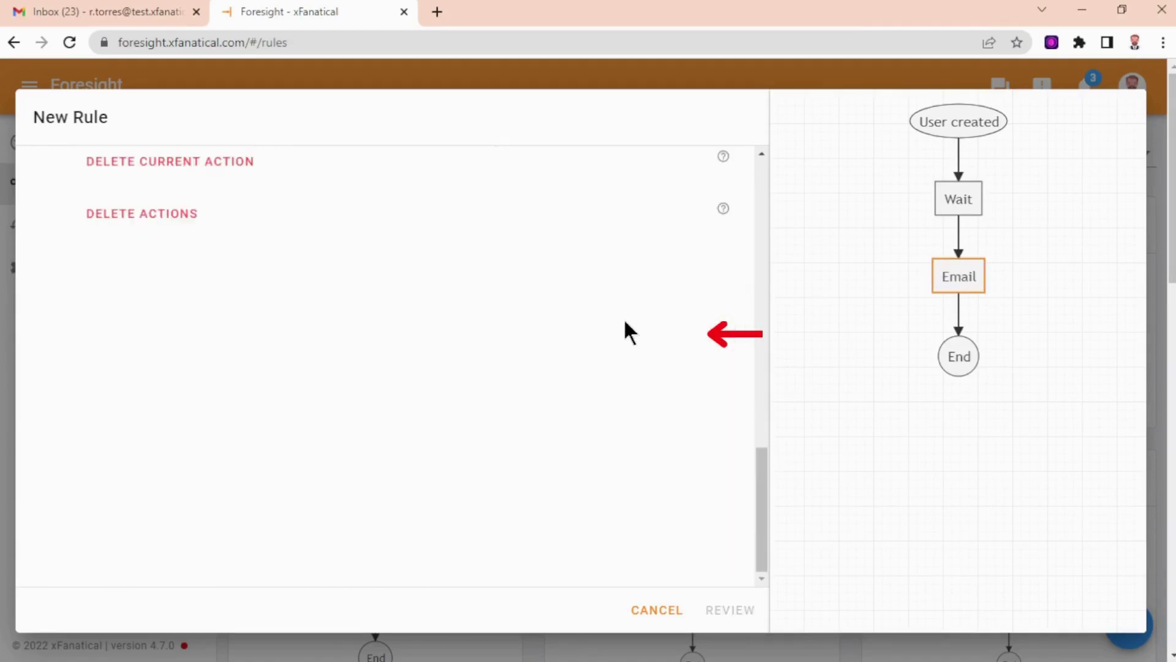
scroll(578, 323, "up", 4)
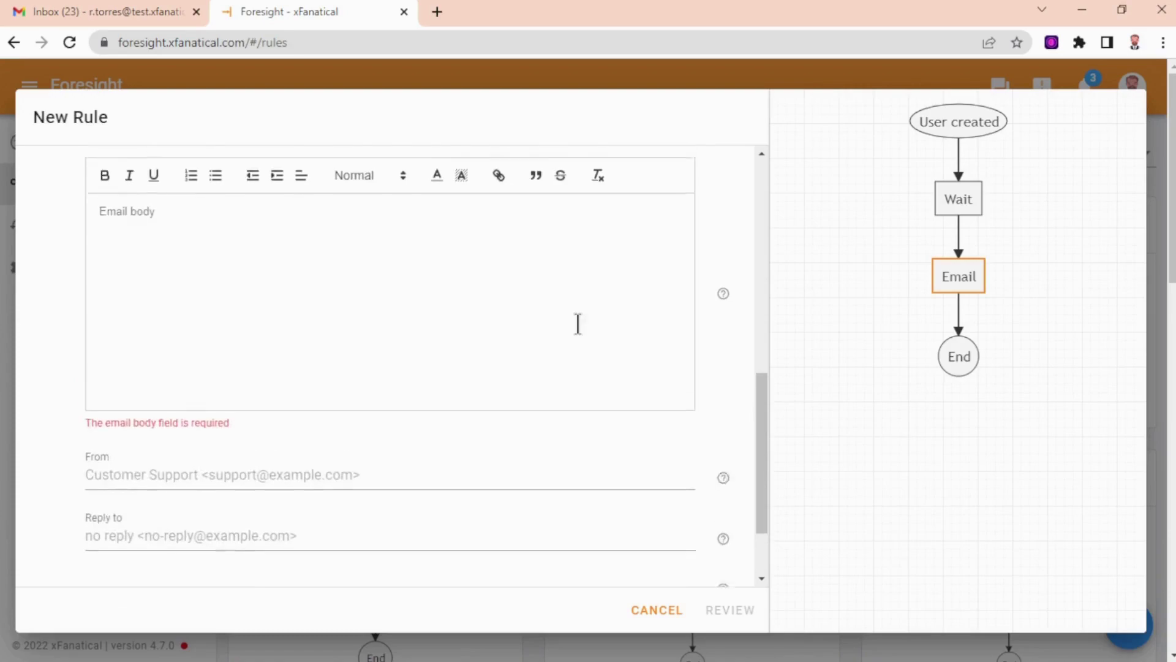
scroll(294, 307, "up", 5)
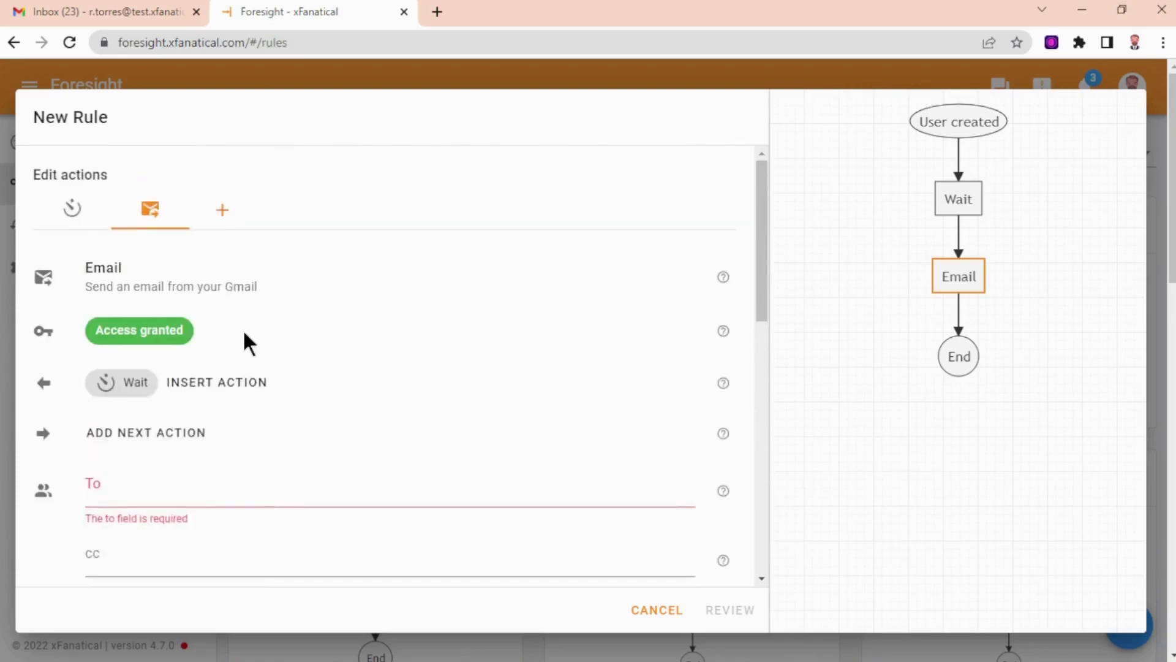
scroll(214, 355, "down", 1)
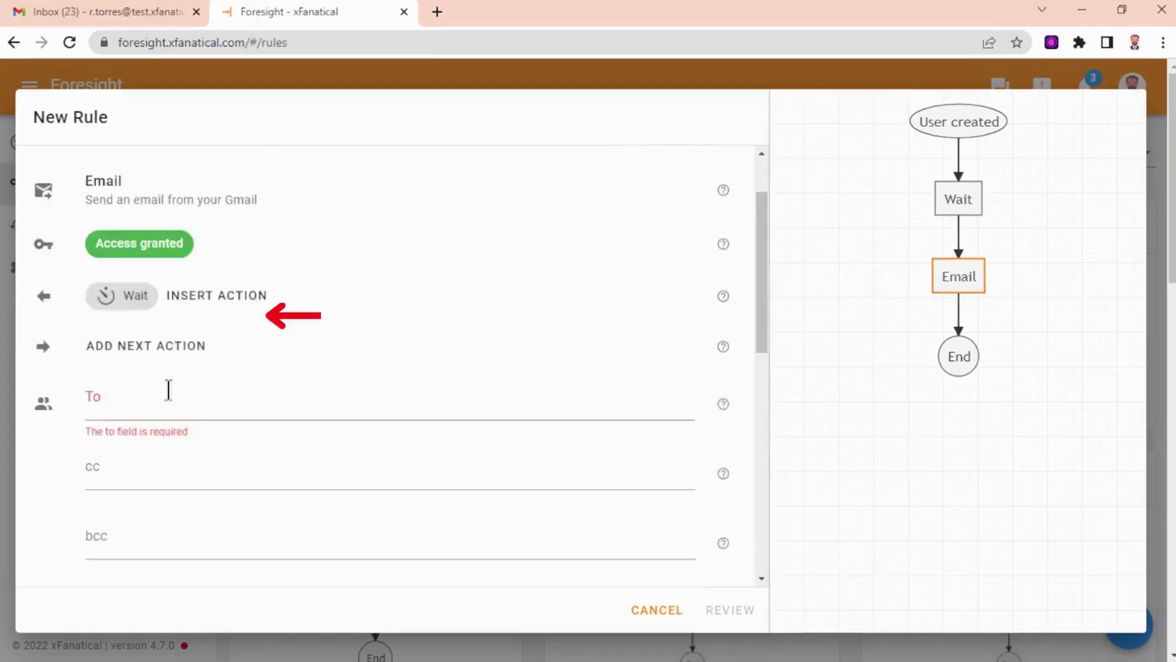
scroll(157, 310, "down", 2)
left_click(157, 313)
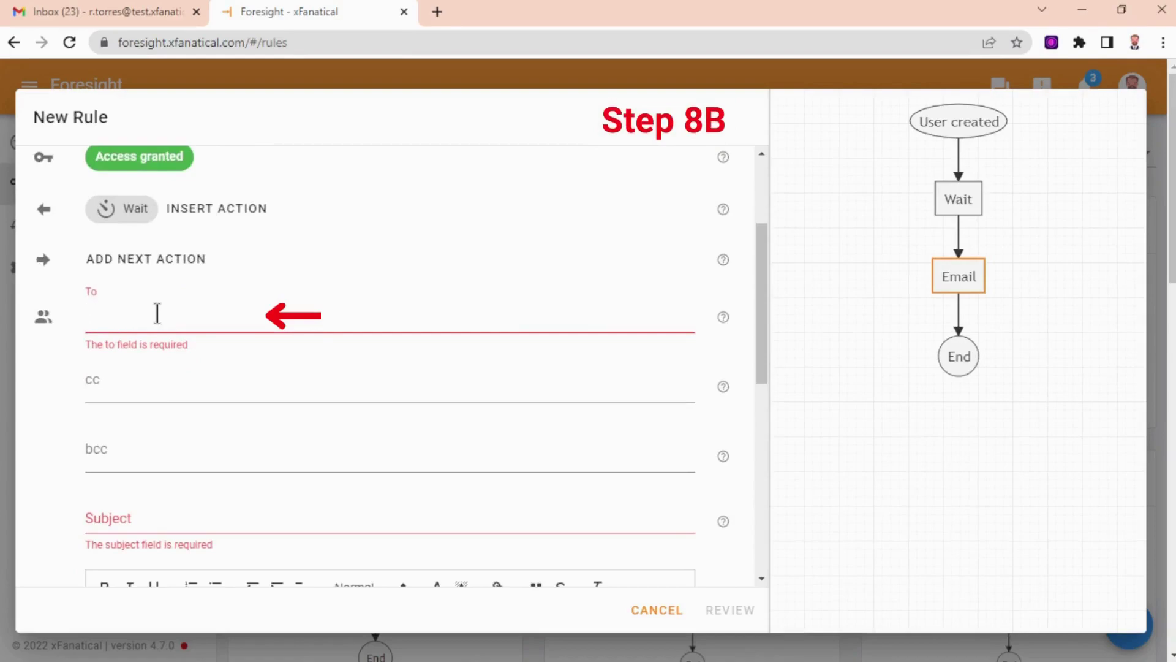
type("{{")
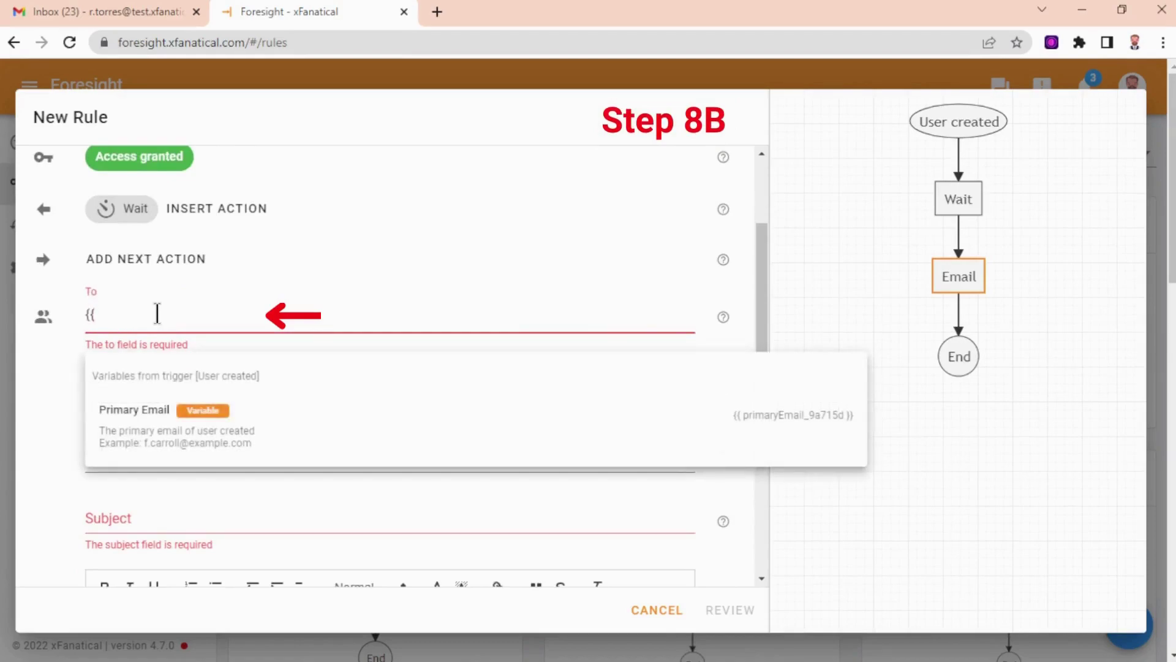
left_click(163, 427)
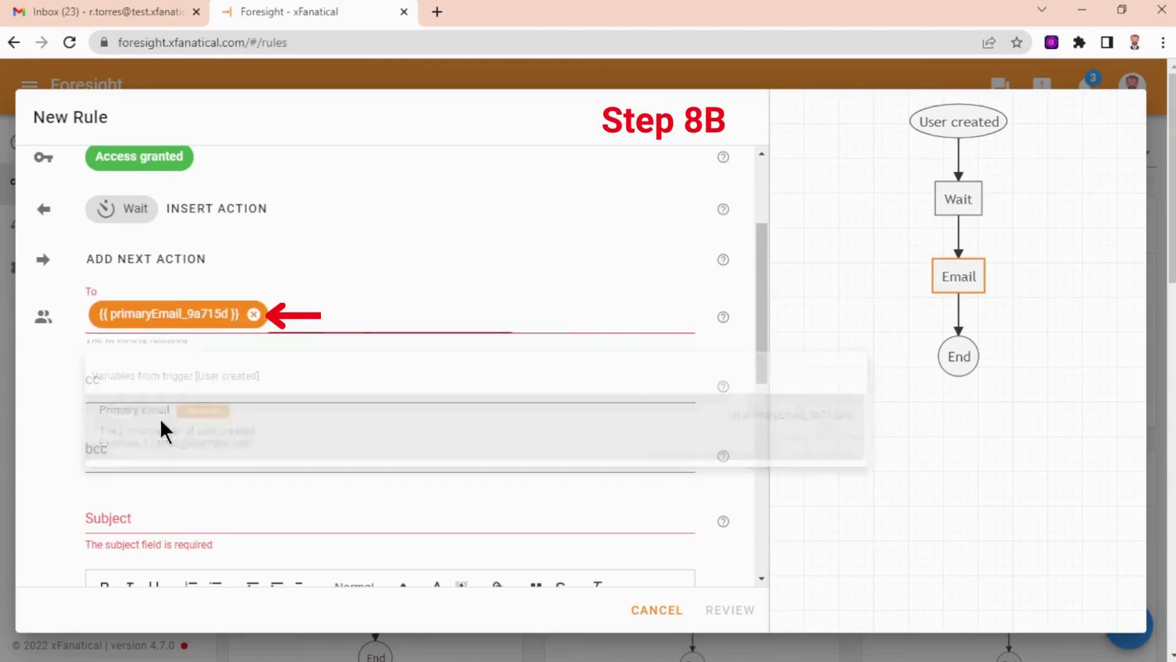
Leave cc and bcc empty and paste the subject 'Welcome to Customer Service department'.
scroll(163, 423, "down", 2)
left_click(184, 302)
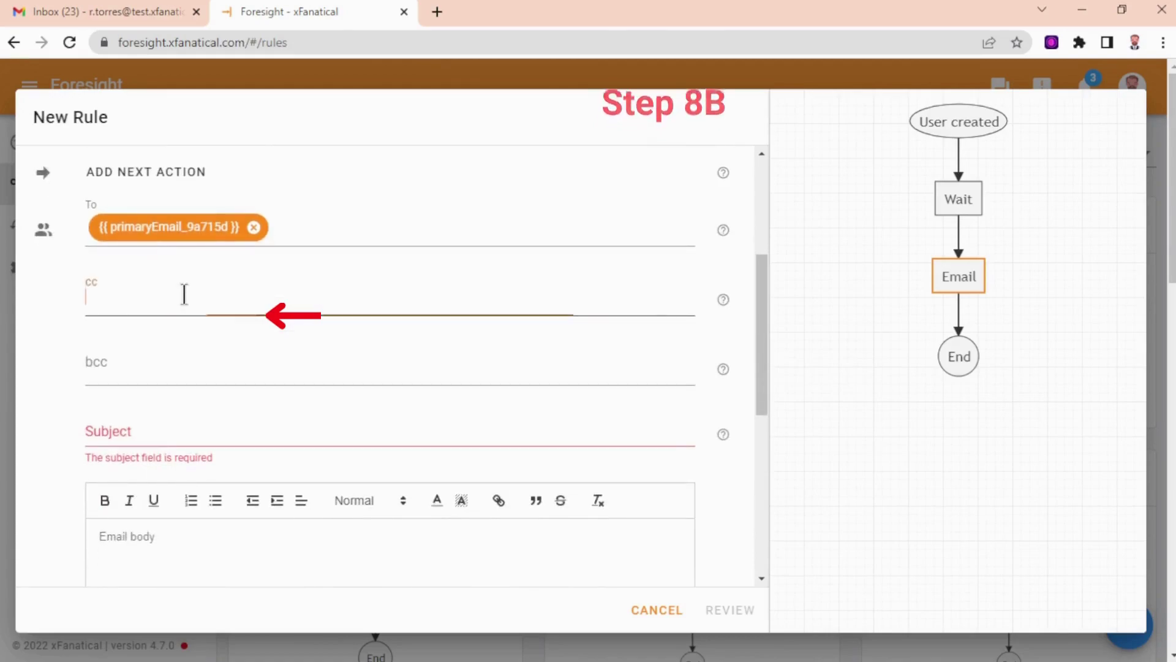
left_click(172, 352)
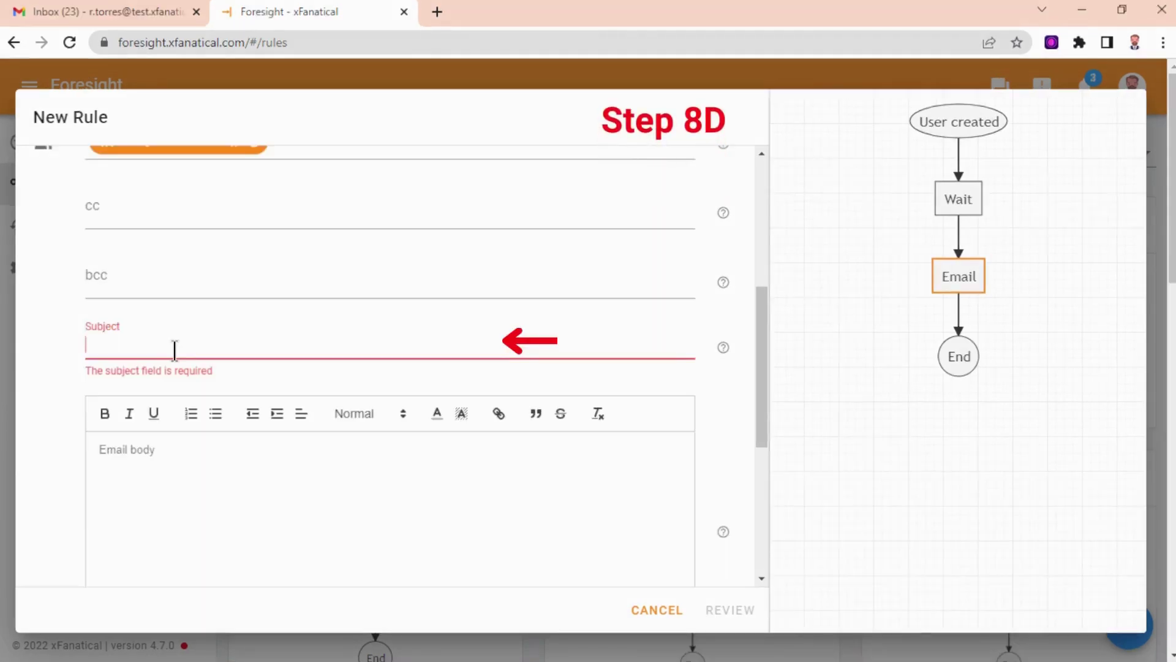
type("Welcome to Customer Service department")
scroll(158, 331, "down", 3)
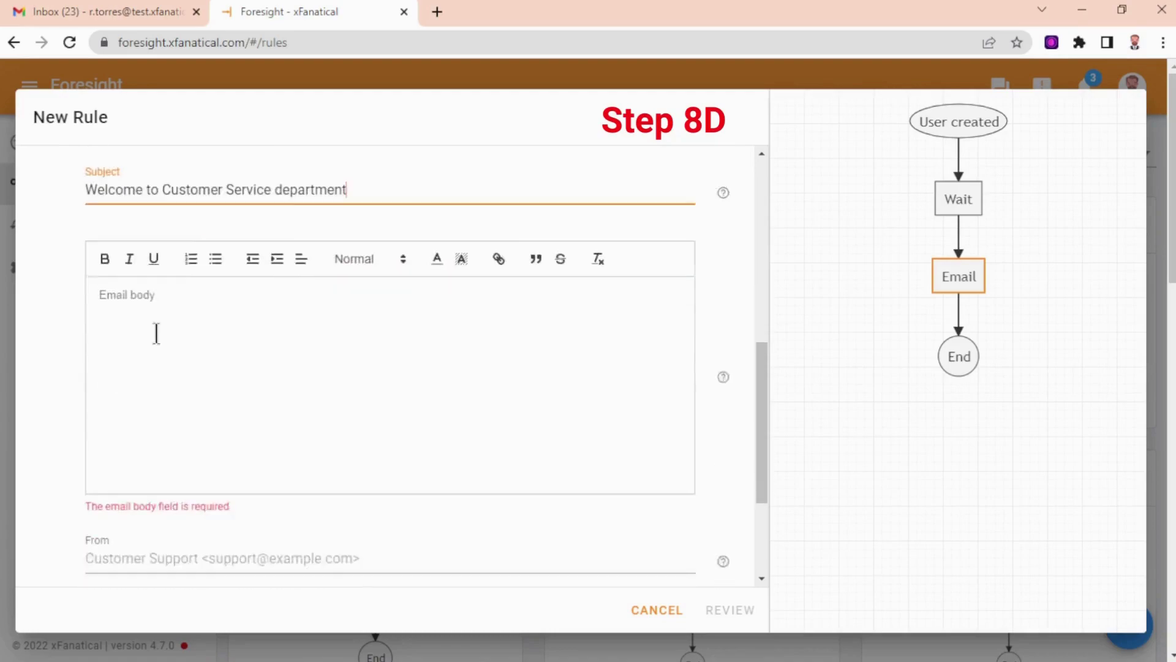
left_click(166, 323)
Write the body 'Hi,' plus the First Name variable, then paste the first-day plan text.
type("Hi,")
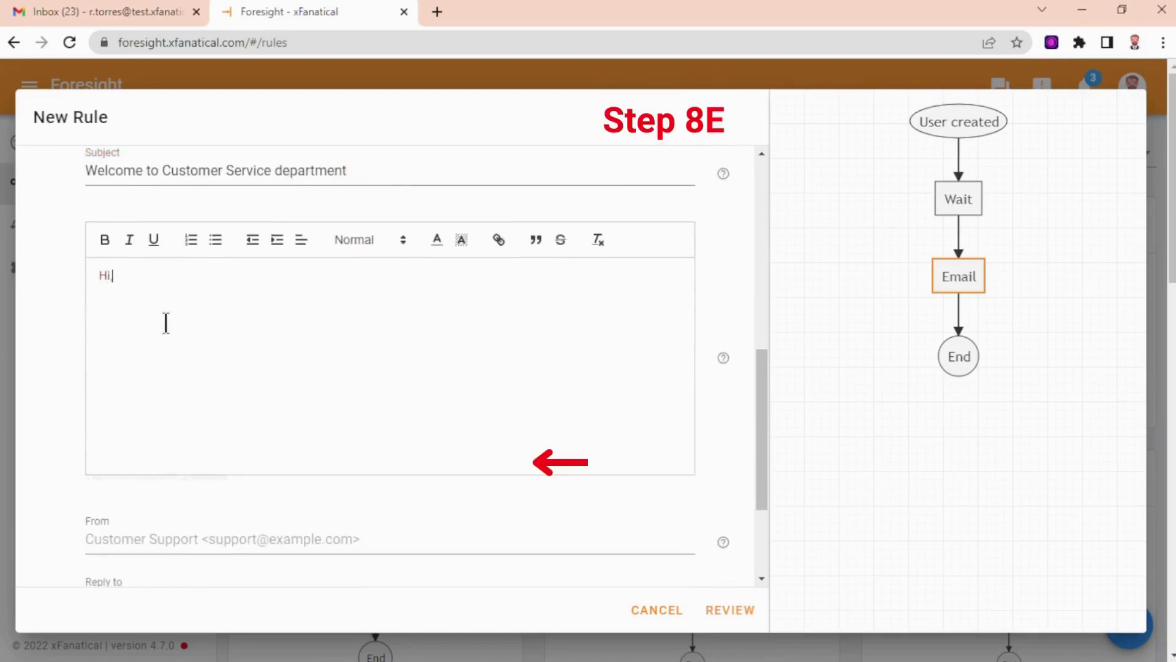
key("Return")
type("{{")
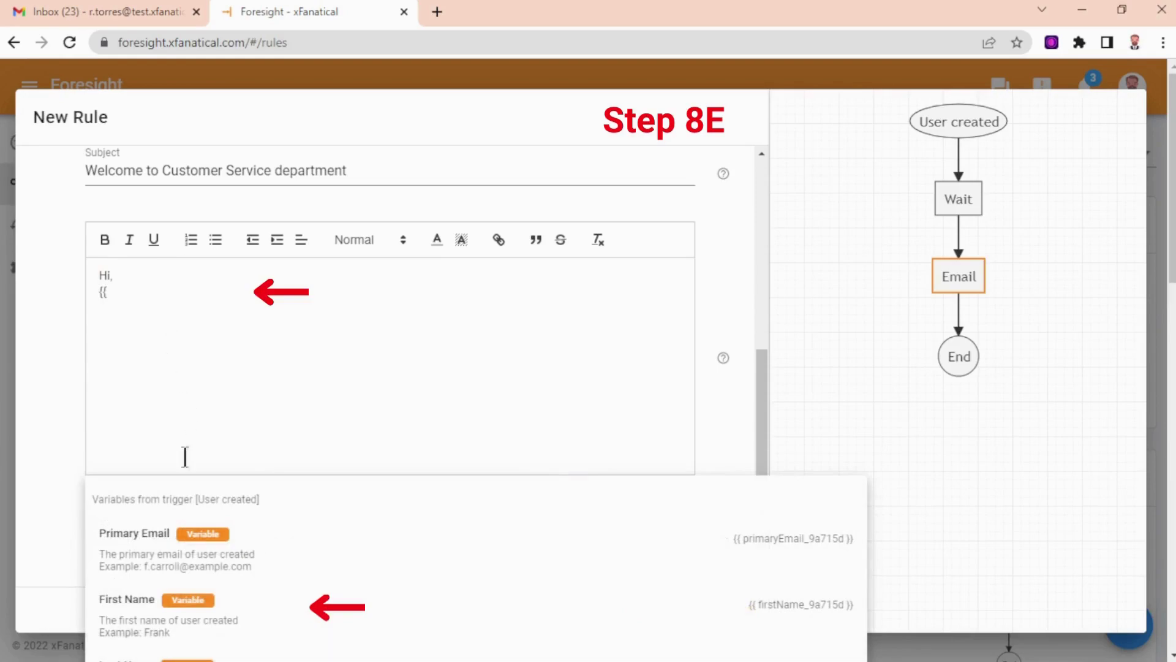
left_click(157, 614)
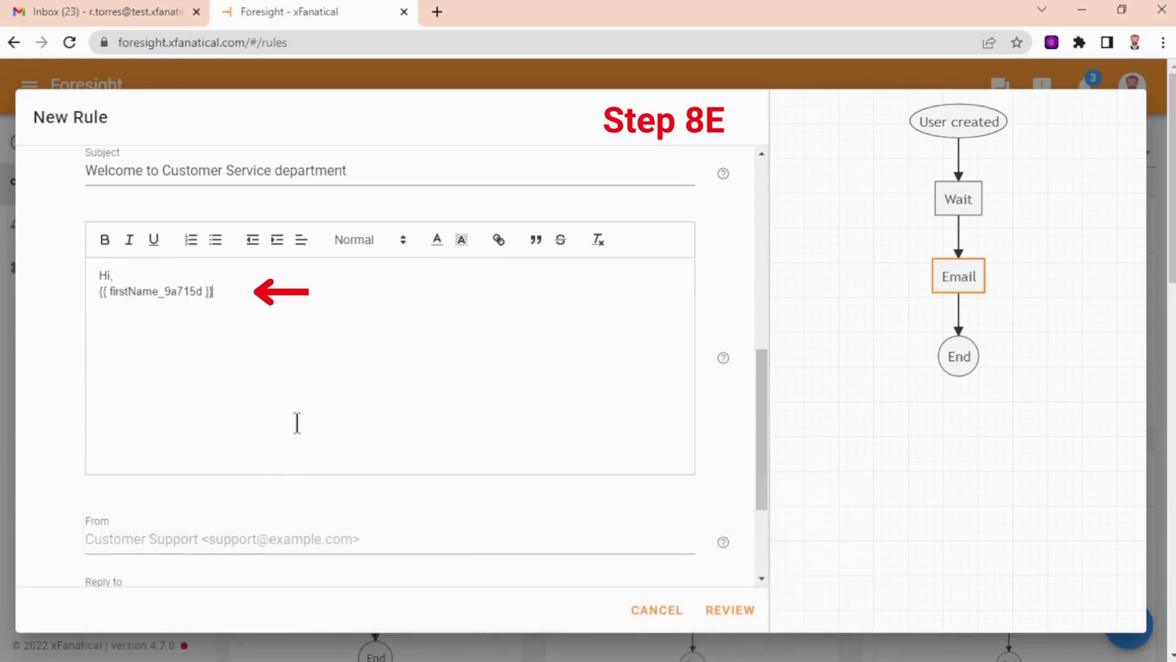
type(",")
key("Return")
type("I am Steve, Manager of Customer Service department, I hope you are really excited about your first day at job.  We have planned about your first day and here is the plan.  First we will have a regular conversation in Cafeteria. Then we will go to HR office for signing contract, other policies and benefits forms. After that we will take you onboarding and get you introduce to our team and work routine.  Let me know via email, if you have any questions?  Regards Steve")
scroll(244, 365, "down", 1)
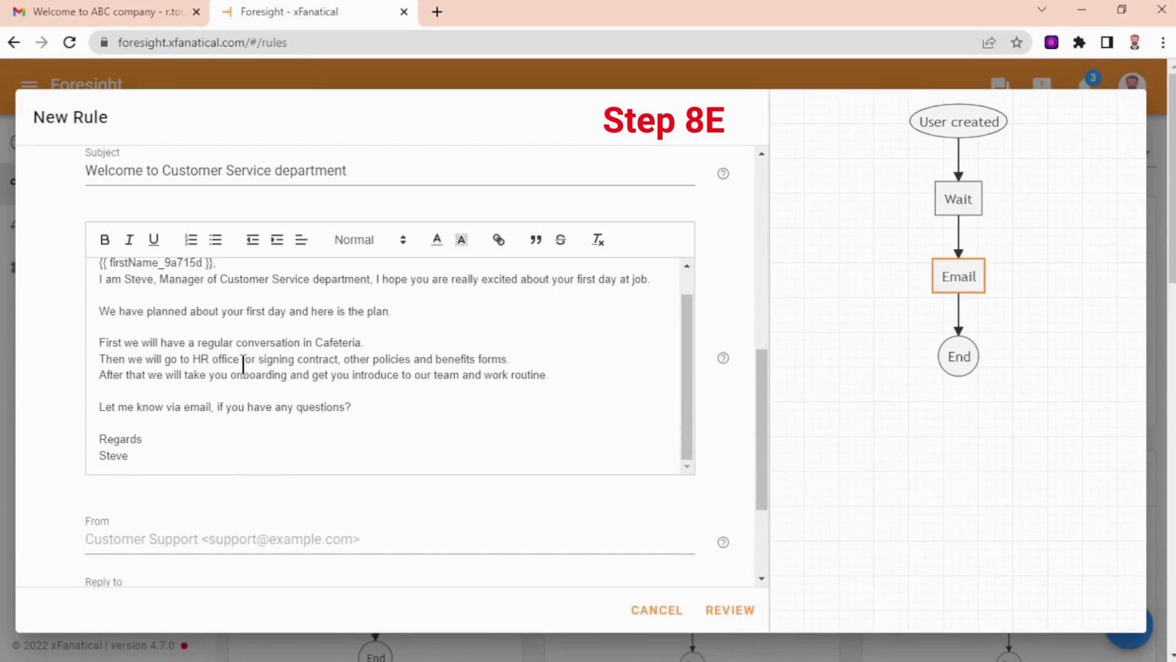
left_click(213, 433)
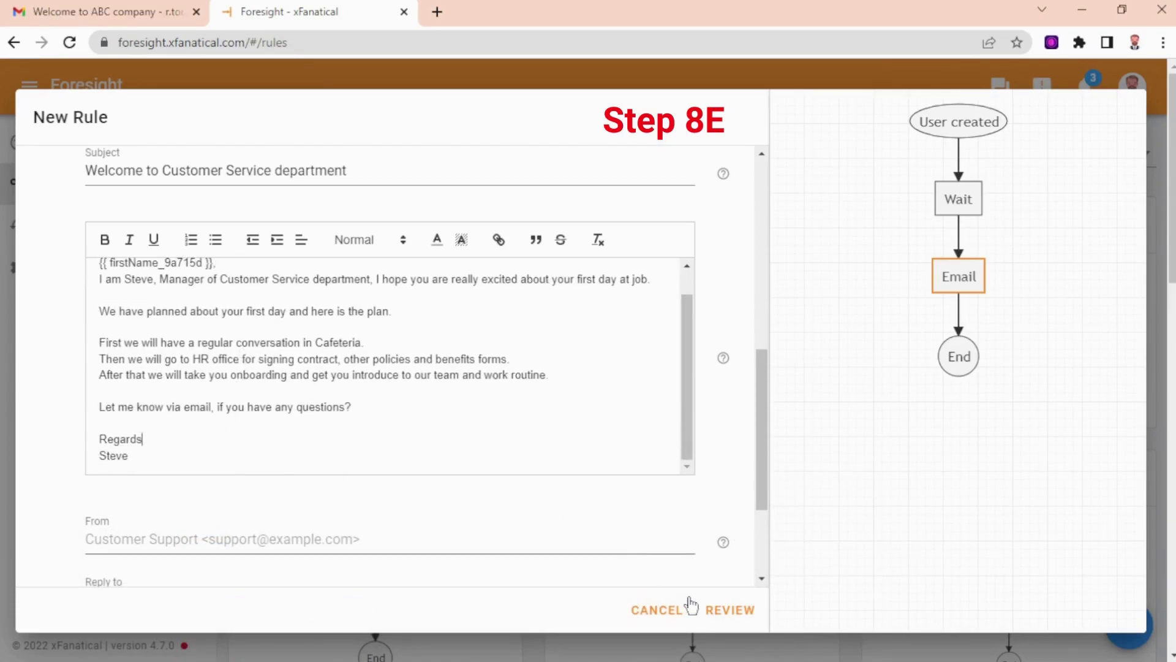
left_click(733, 612)
Enter 'Customer Service new user welcome email' as the rule name and create the rule.
left_click(242, 230)
type("Customer Service new user welcome email")
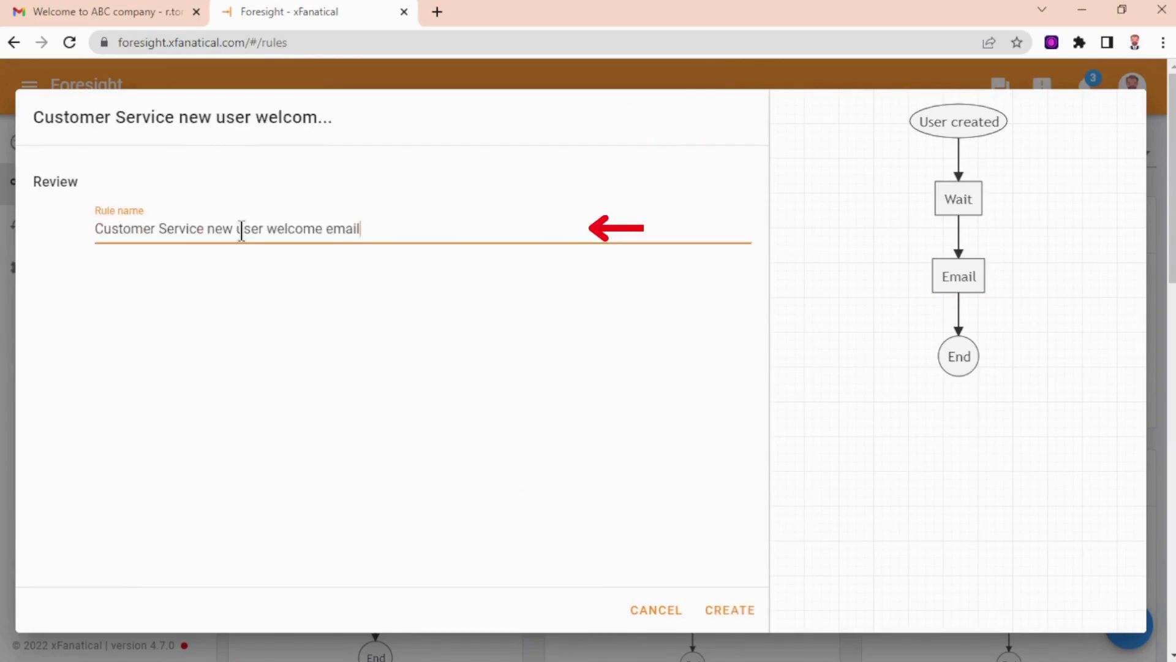
type("rule")
left_click(738, 612)
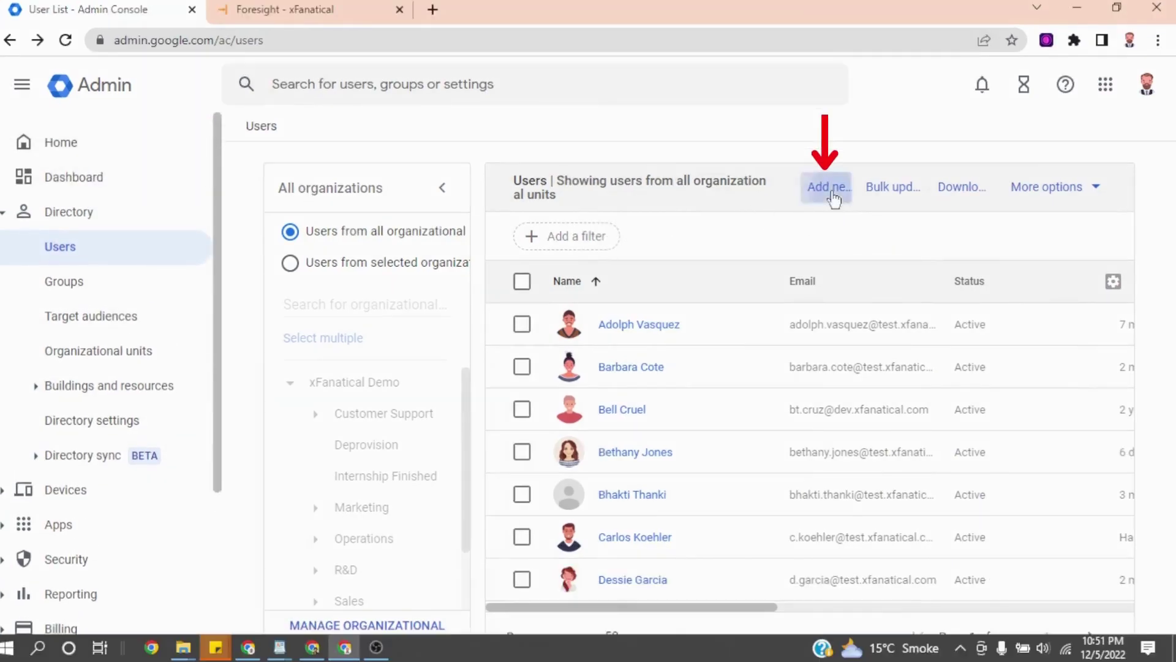
Start a new user and fill in the first and last name fields.
left_click(827, 187)
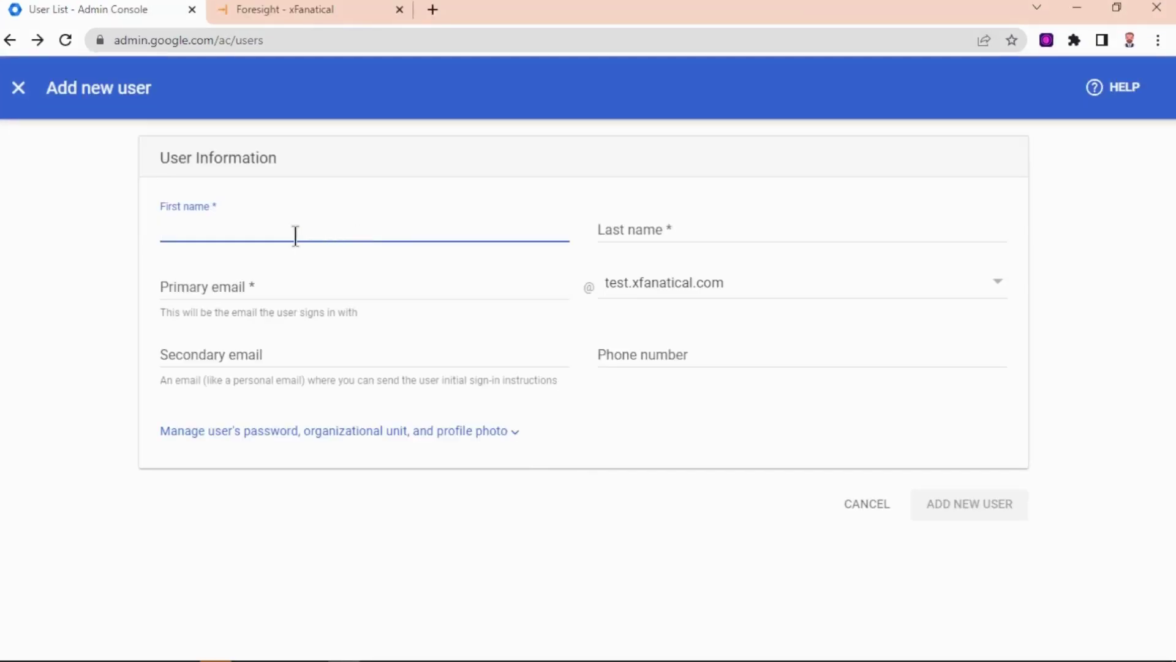
double_click(240, 228)
key("ctrl+c")
key("BackSpace")
key("BackSpace")
left_click(643, 231)
key("ctrl+v")
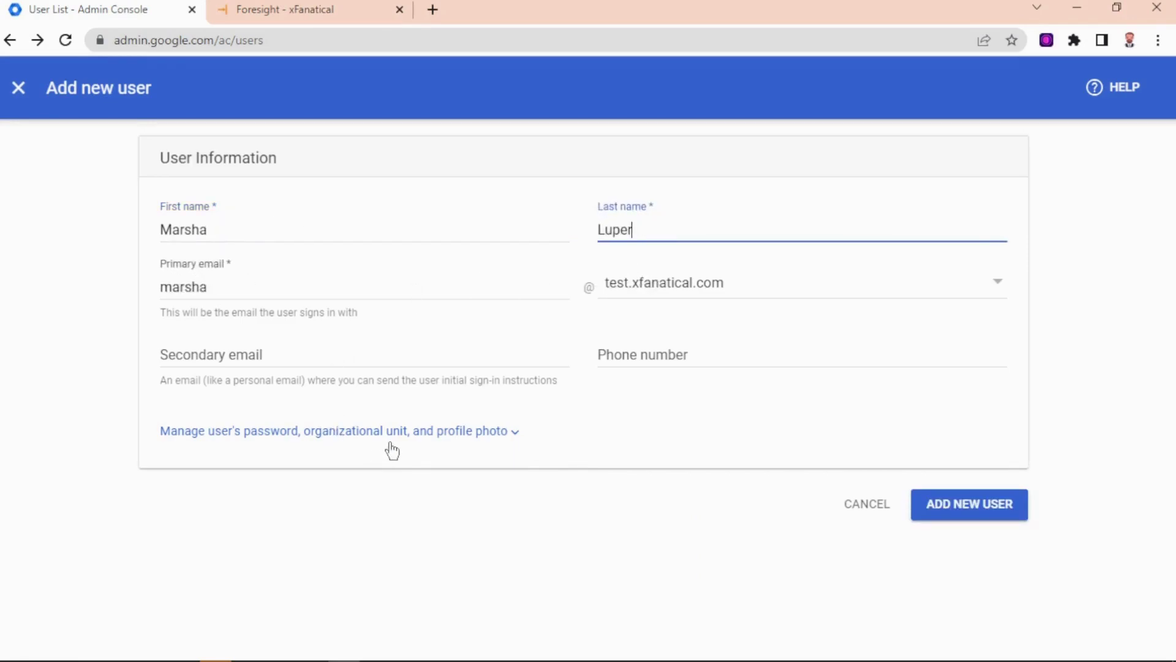
Place the user in Customer Support > Customer Service and add the account.
left_click(487, 432)
scroll(477, 439, "down", 2)
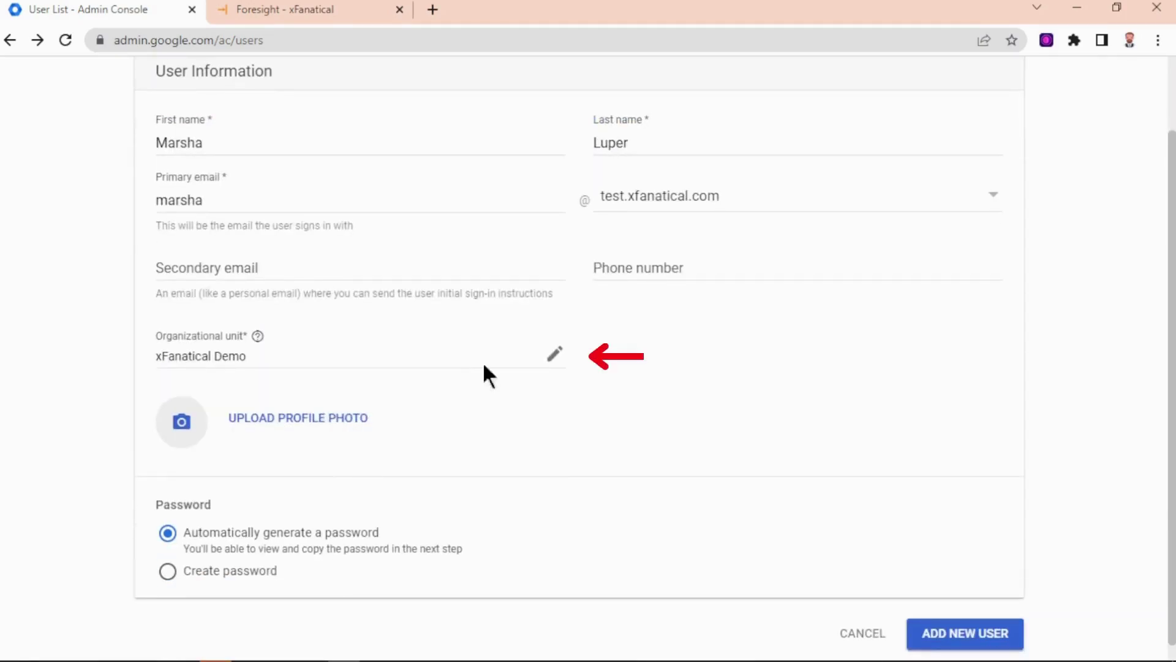
left_click(544, 353)
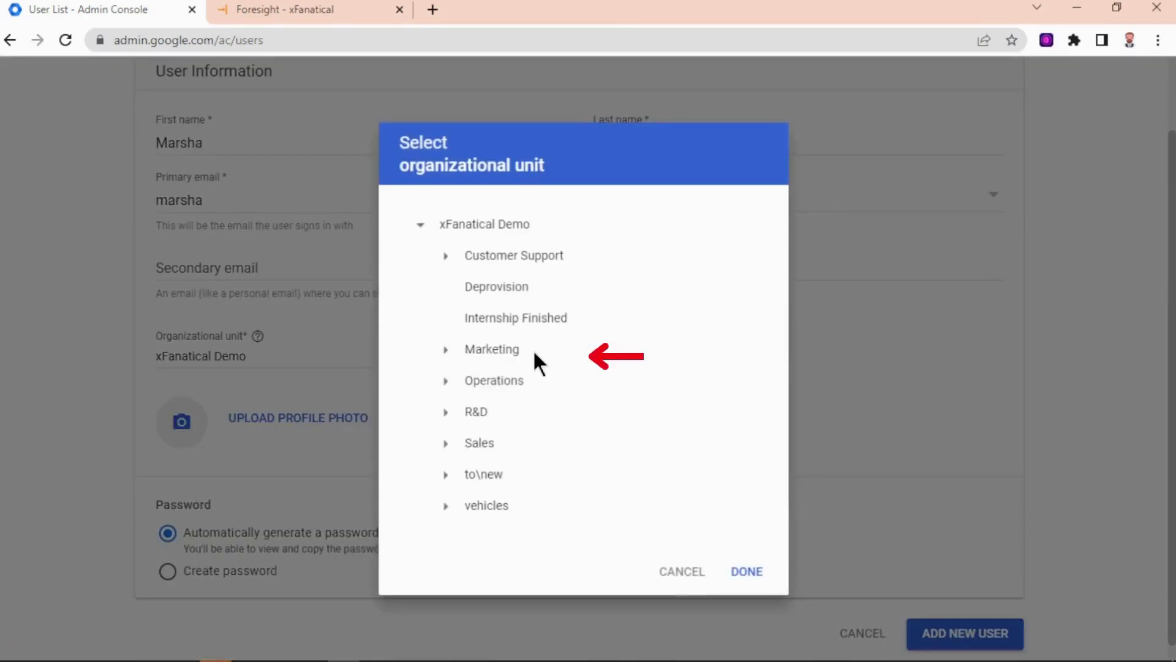
left_click(444, 259)
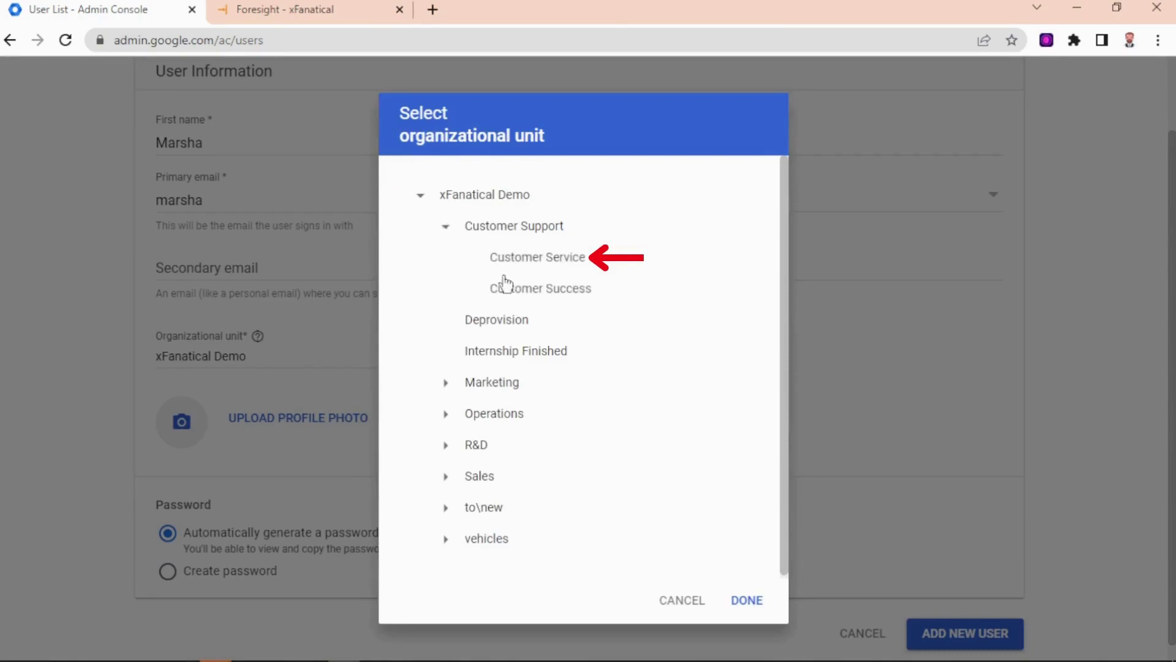
left_click(540, 260)
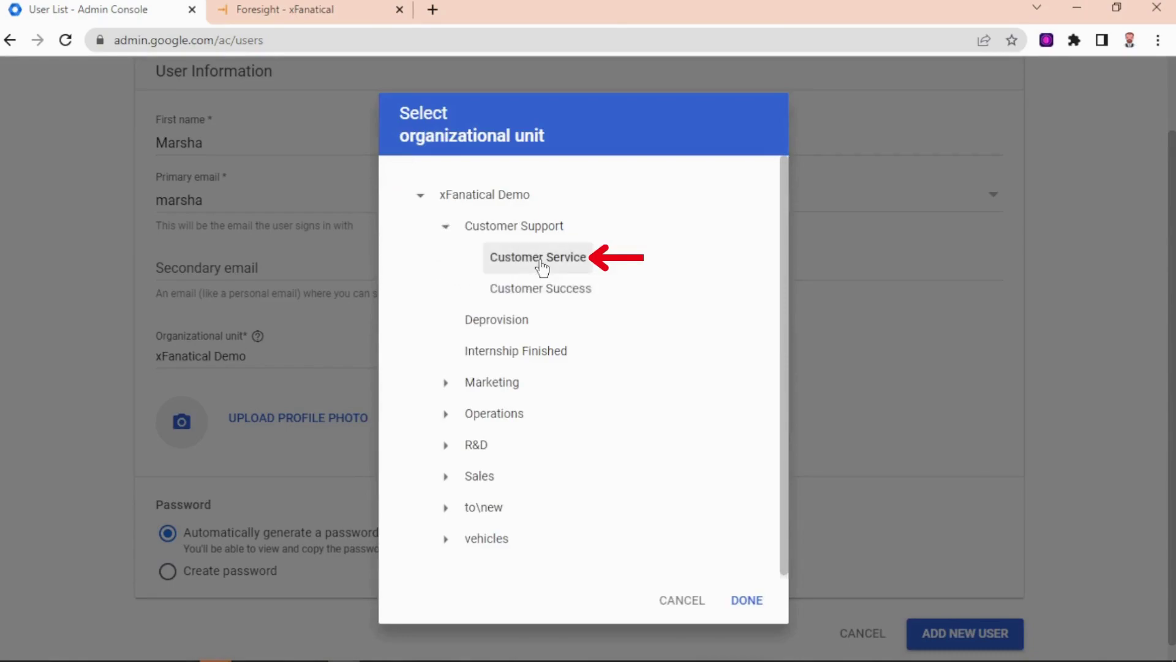
left_click(760, 602)
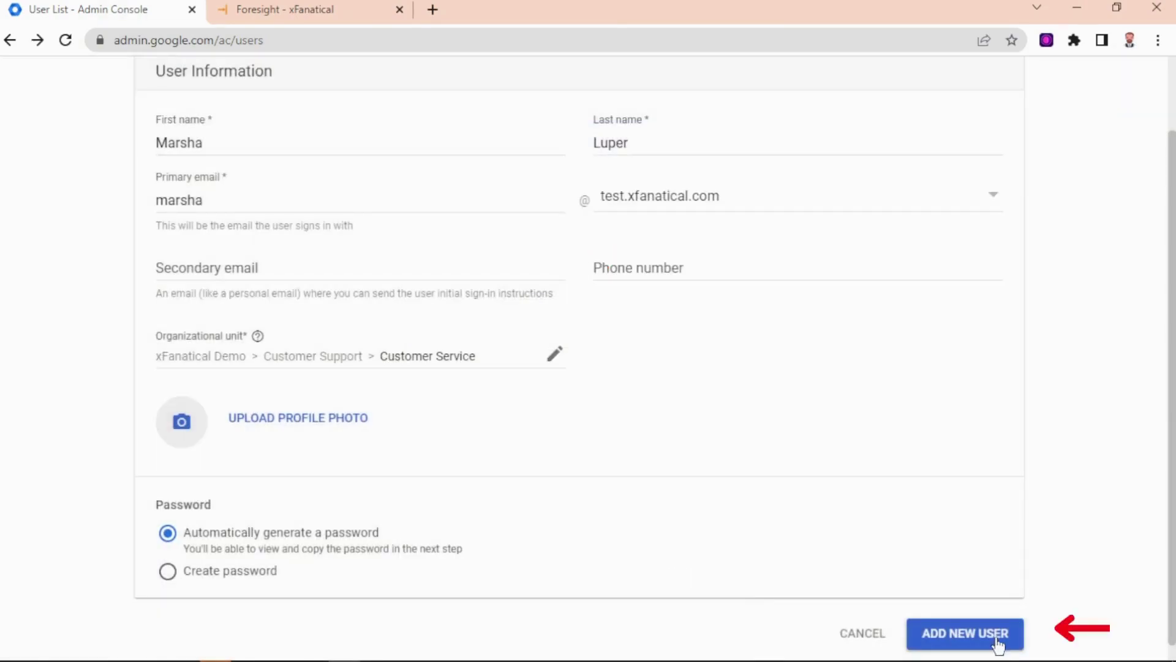
left_click(996, 637)
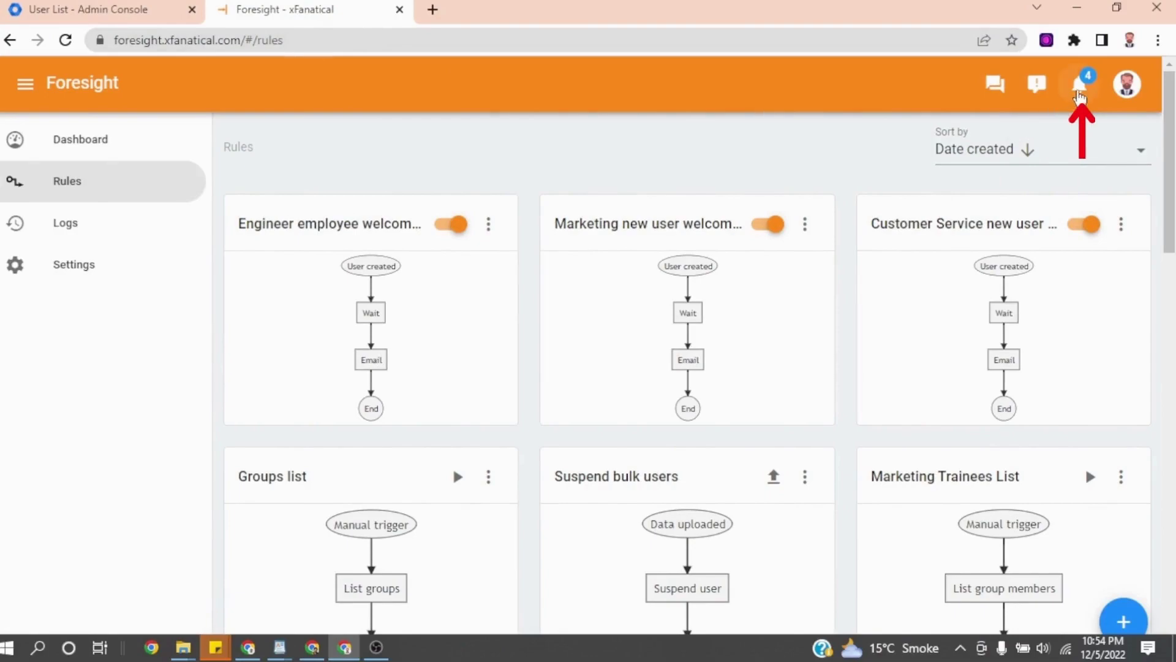
Open the Marketing new user welcome email run's log from the full notifications list.
left_click(1080, 97)
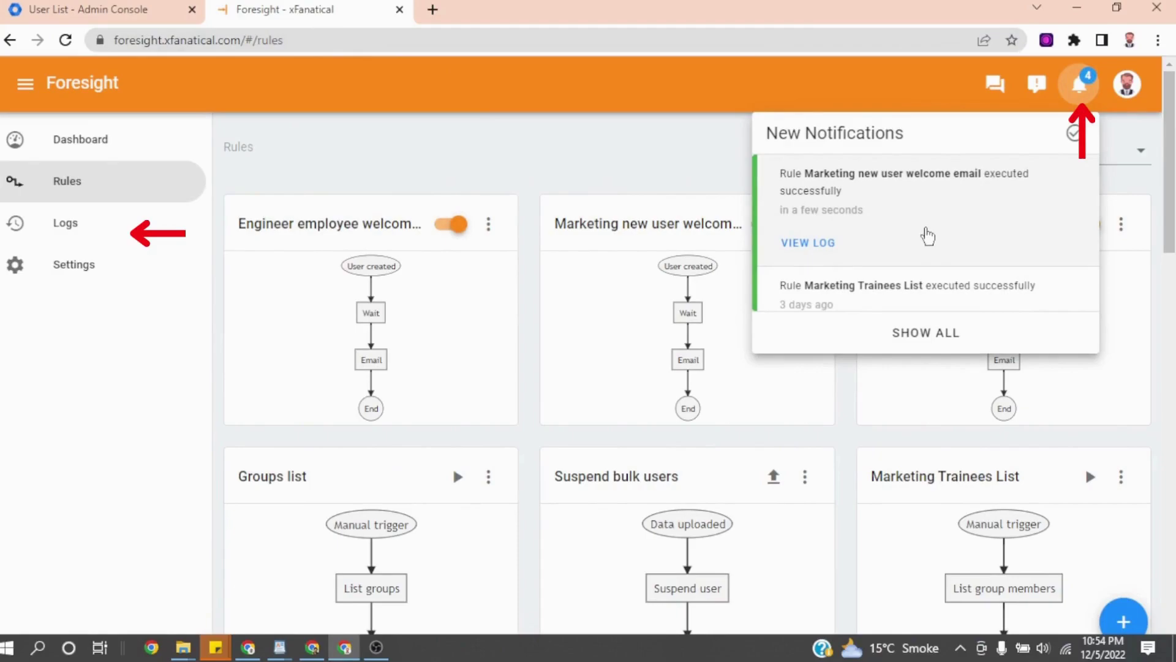
left_click(926, 336)
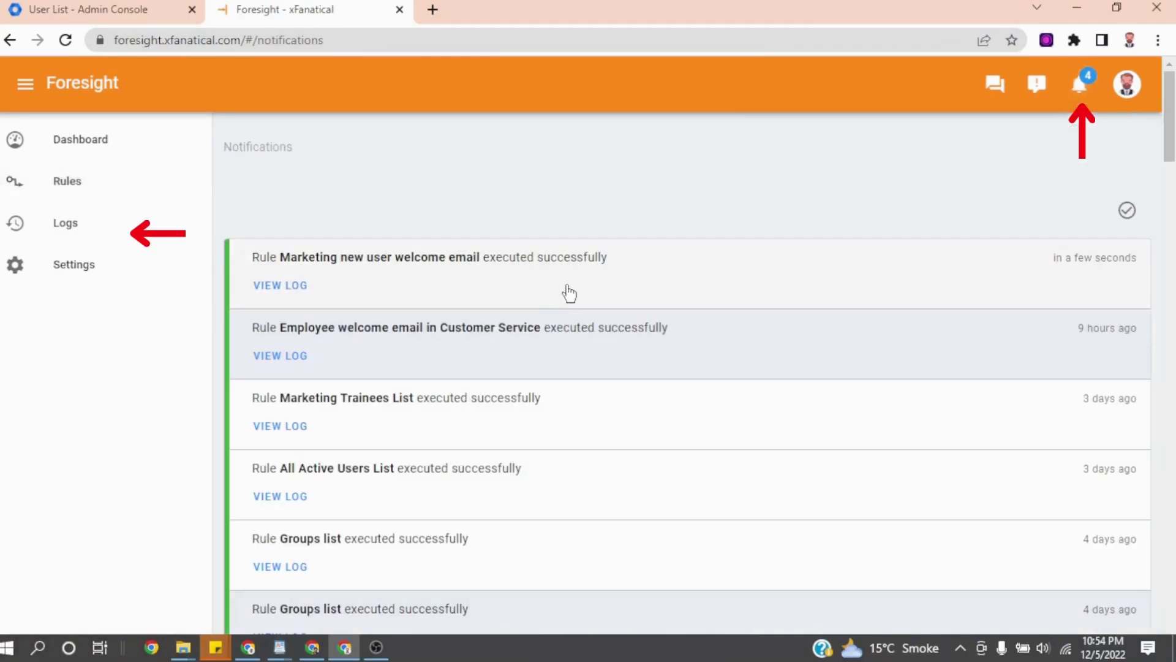
left_click(277, 287)
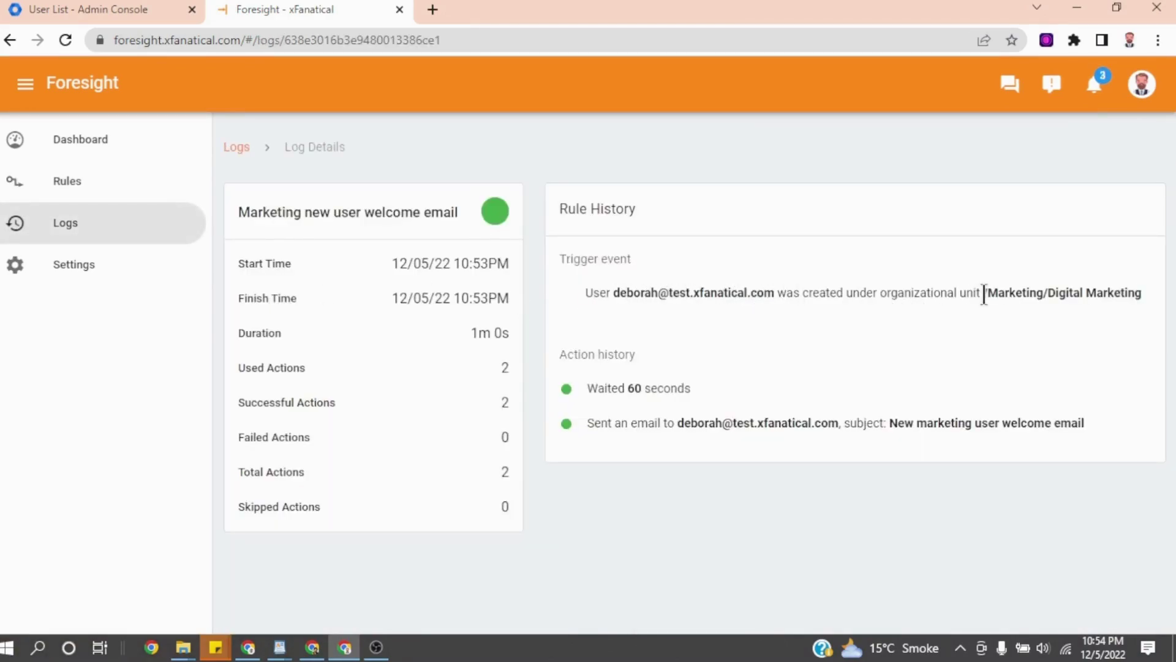
Open the sent 'Welcome to the Engineering department' email and step through the older sent welcome emails.
left_click_drag(983, 293, 1142, 292)
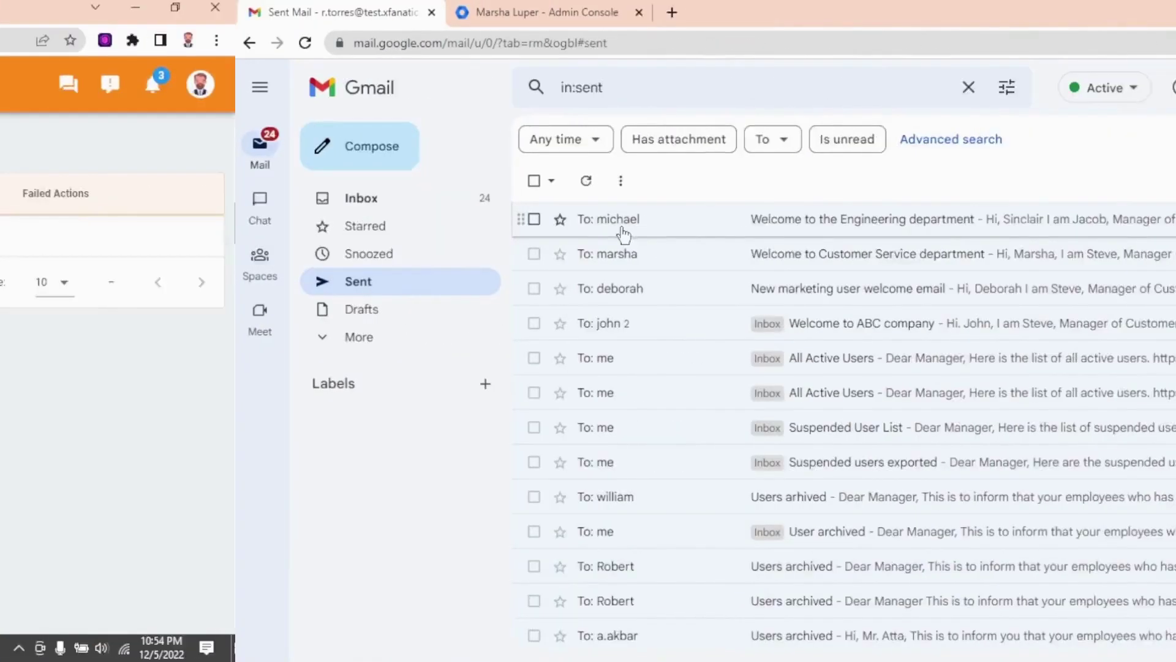
left_click(429, 230)
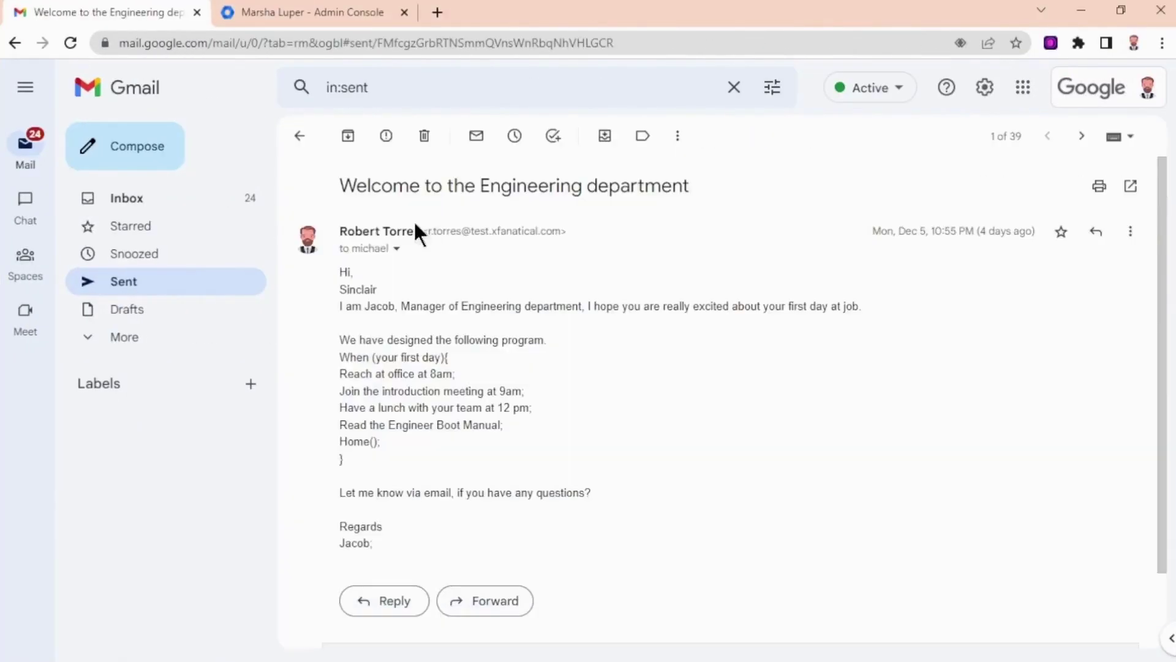
left_click(1083, 136)
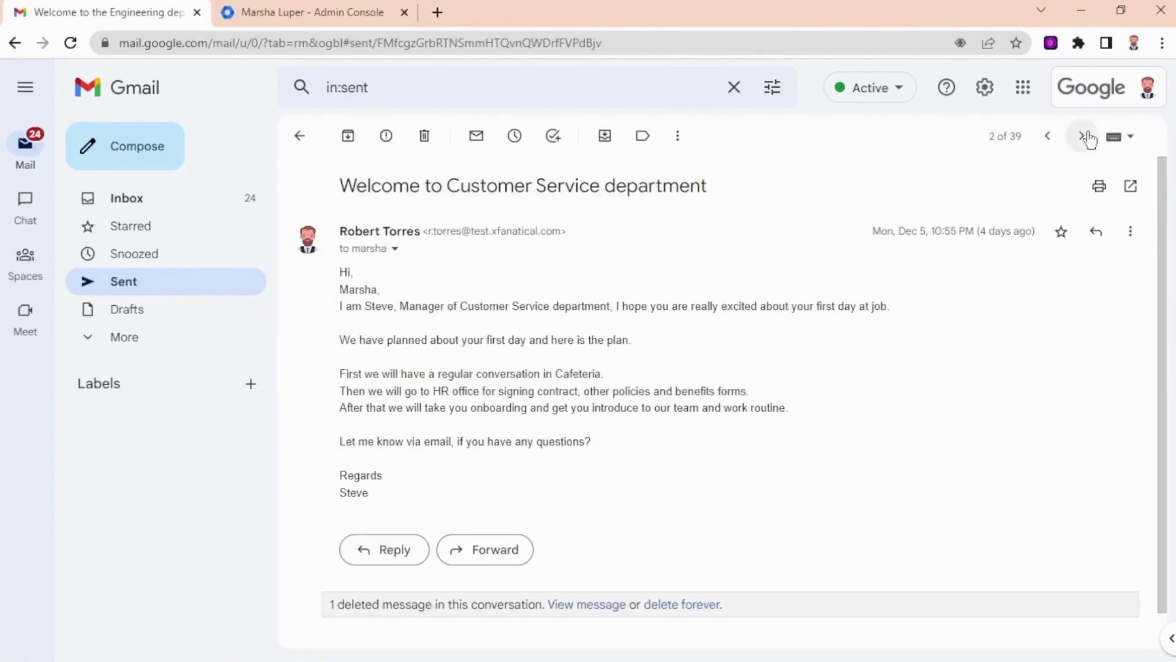
left_click(1084, 136)
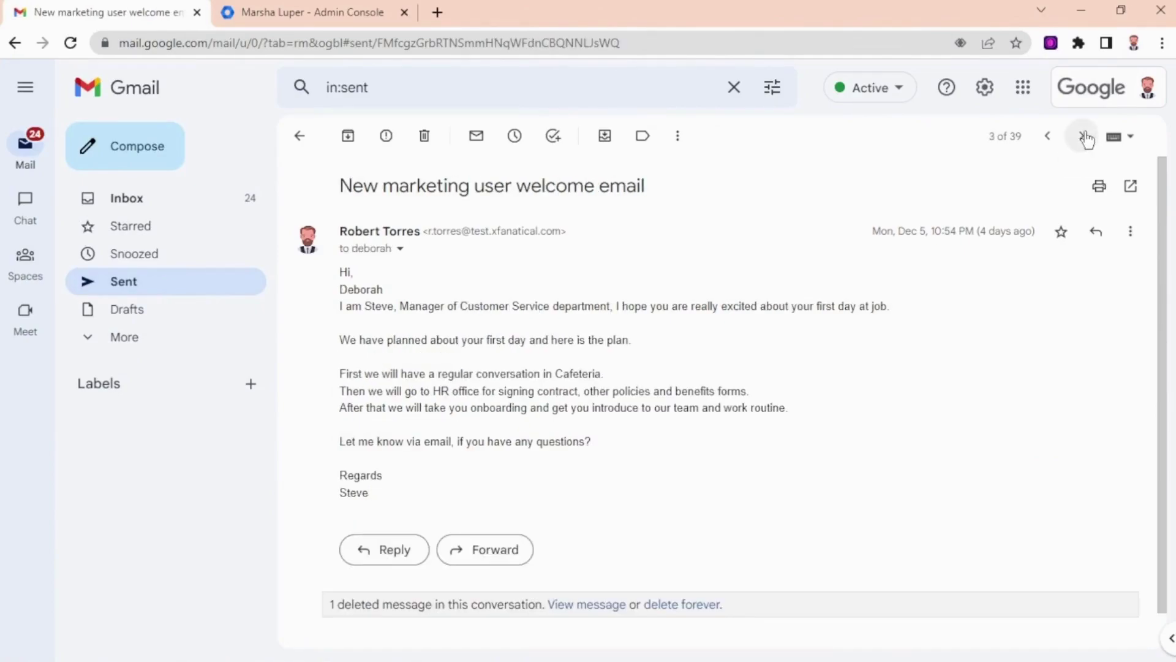